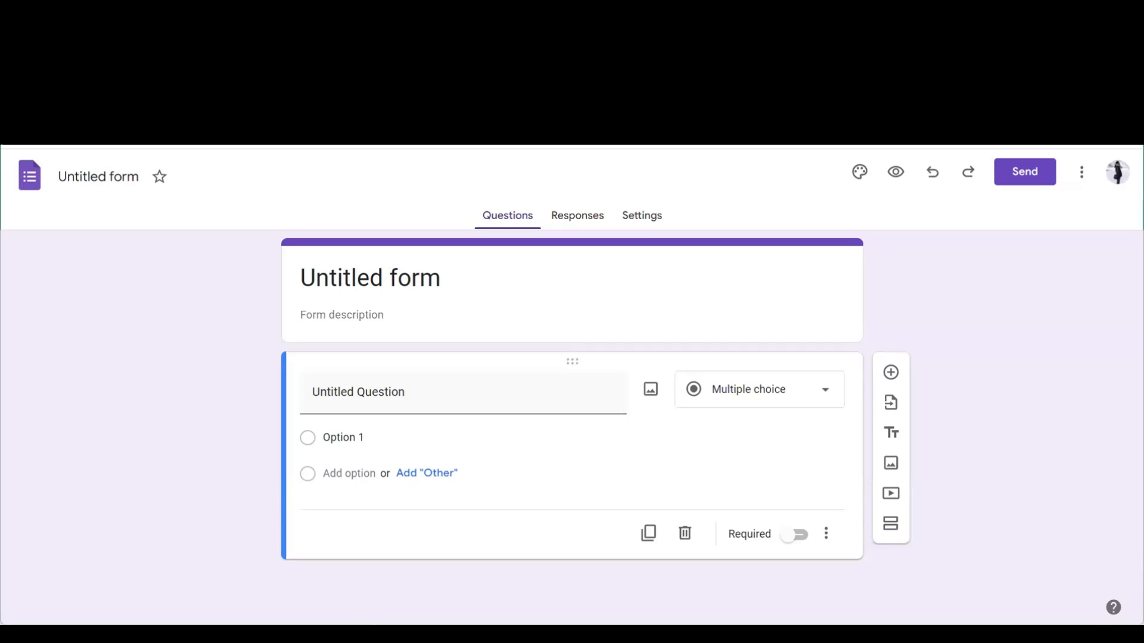
- Replace the form's title with "Cricket Academy"
left_click(477, 279)
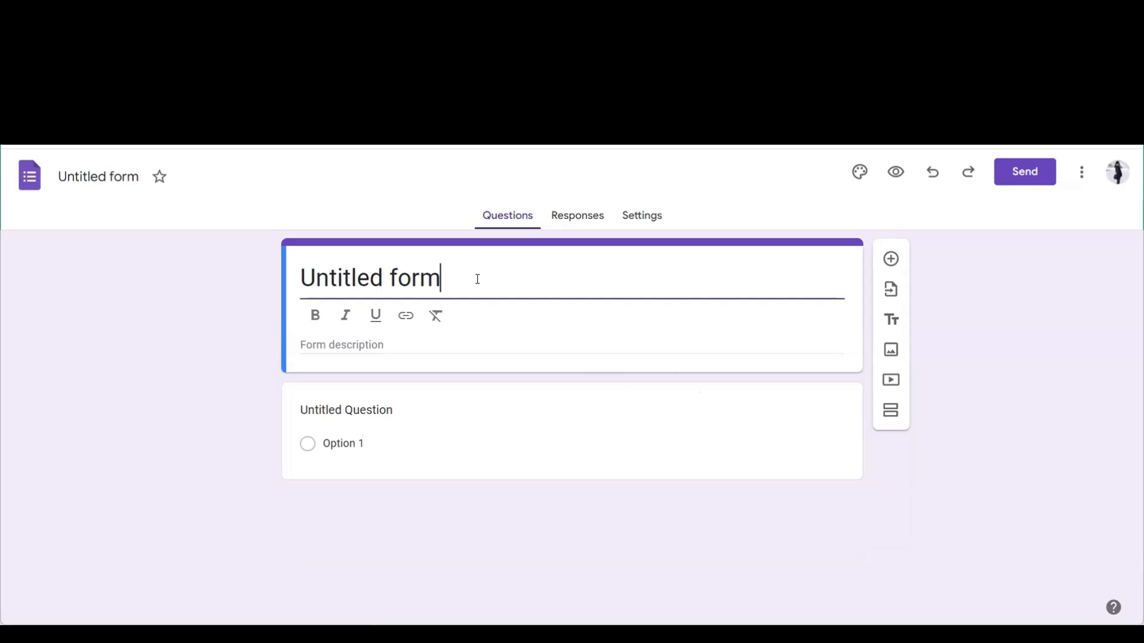
left_click_drag(476, 279, 197, 268)
type("Cric")
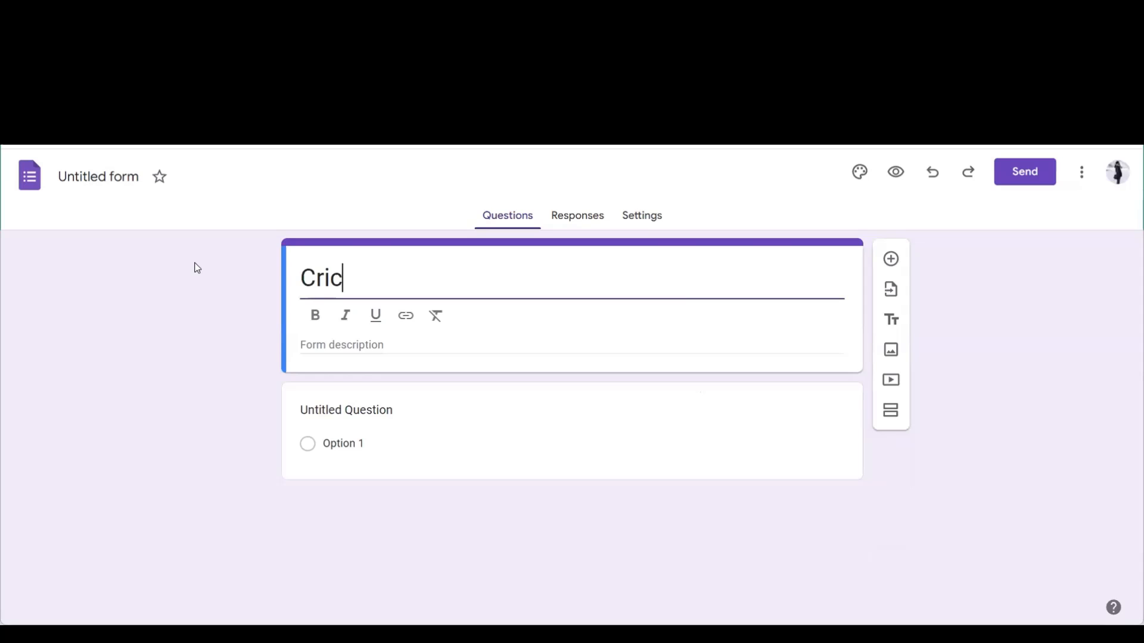
type("ket ")
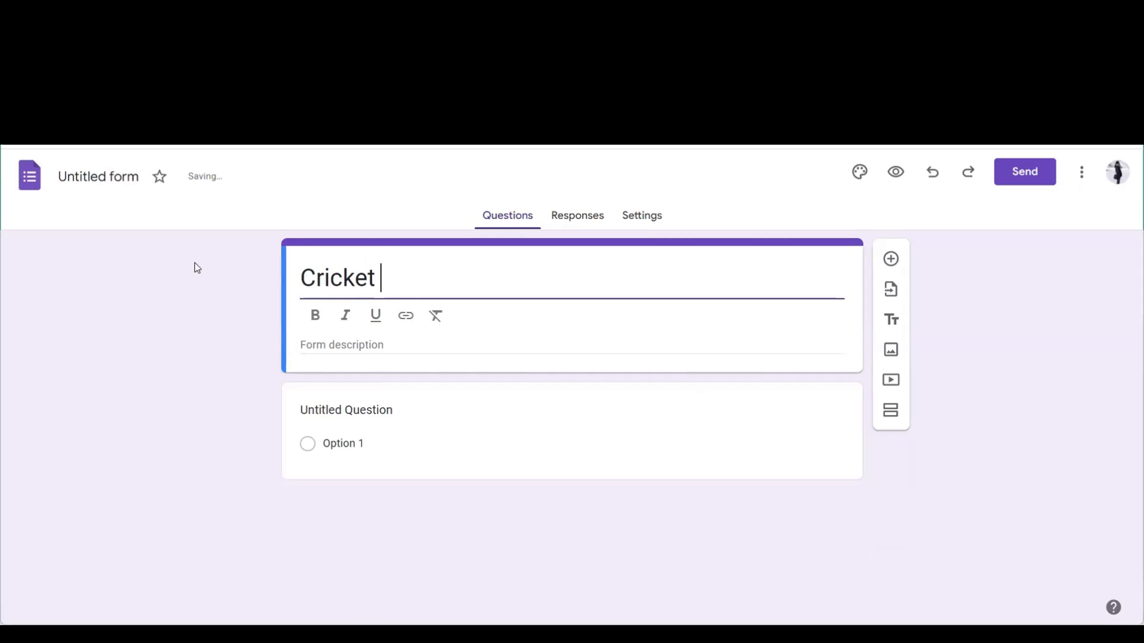
type("Academy")
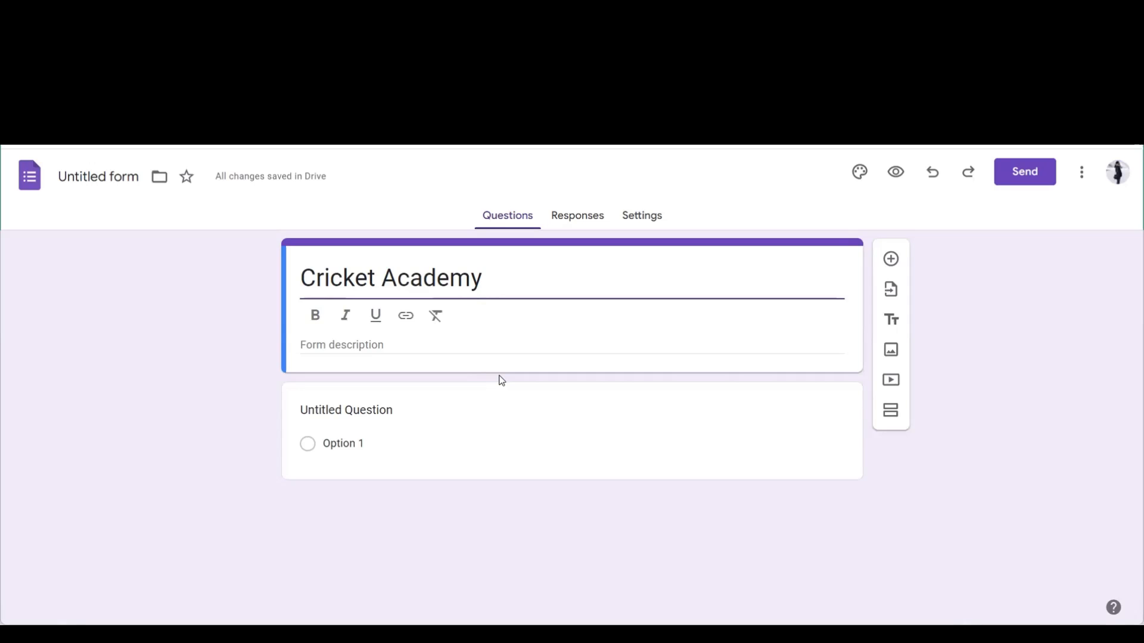
- Turn the untitled first question into a short-answer question titled "Name"
left_click(396, 406)
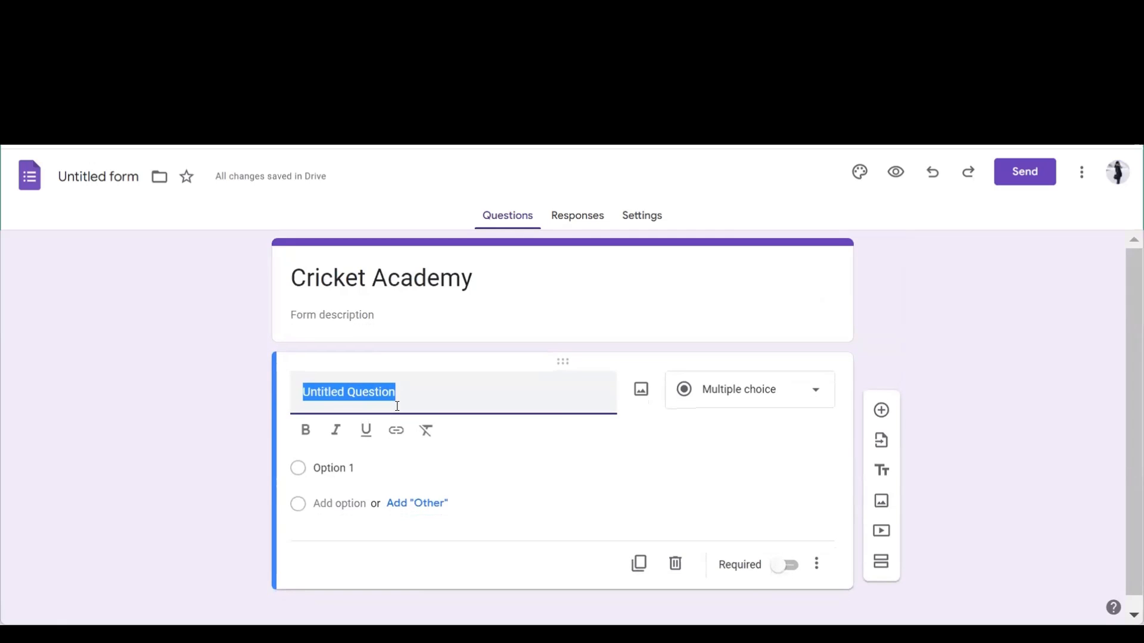
type("Name")
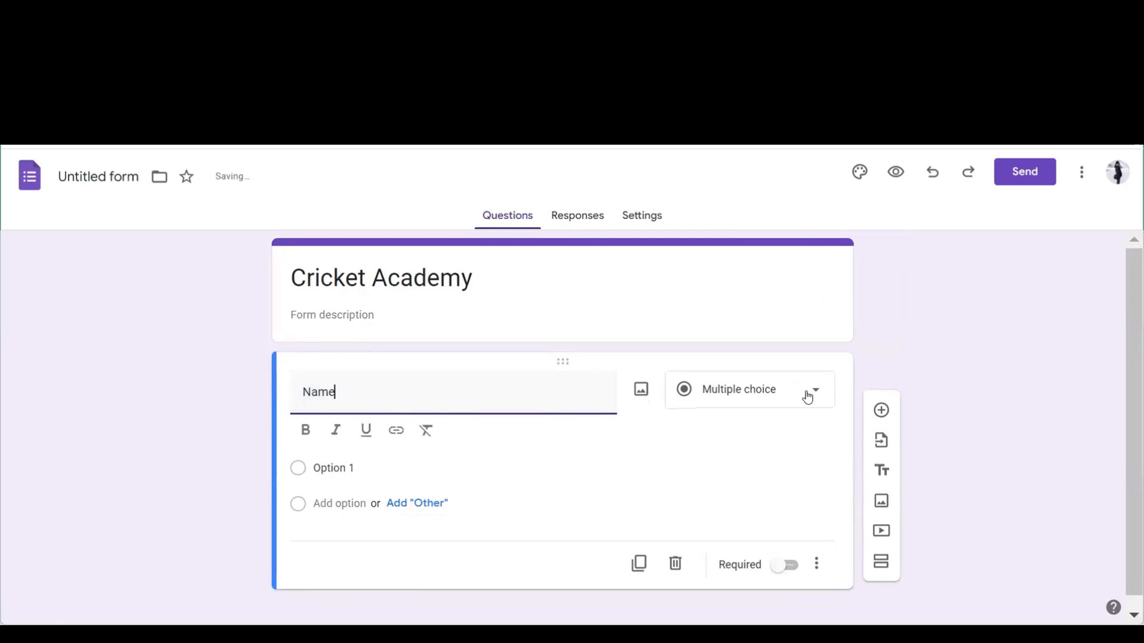
left_click(808, 398)
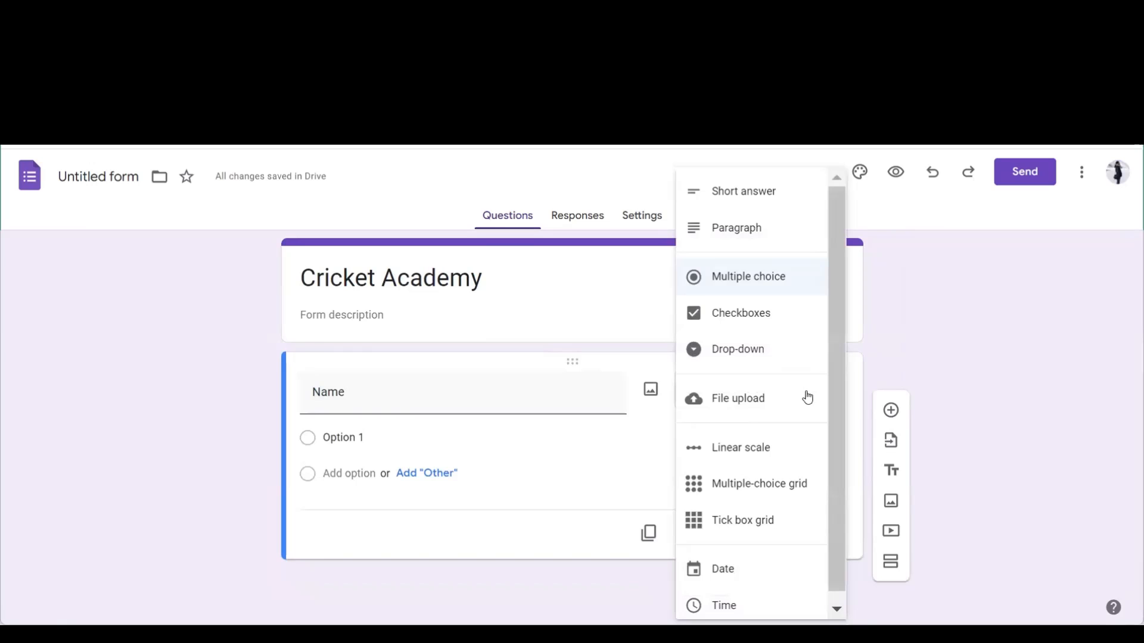
left_click(755, 193)
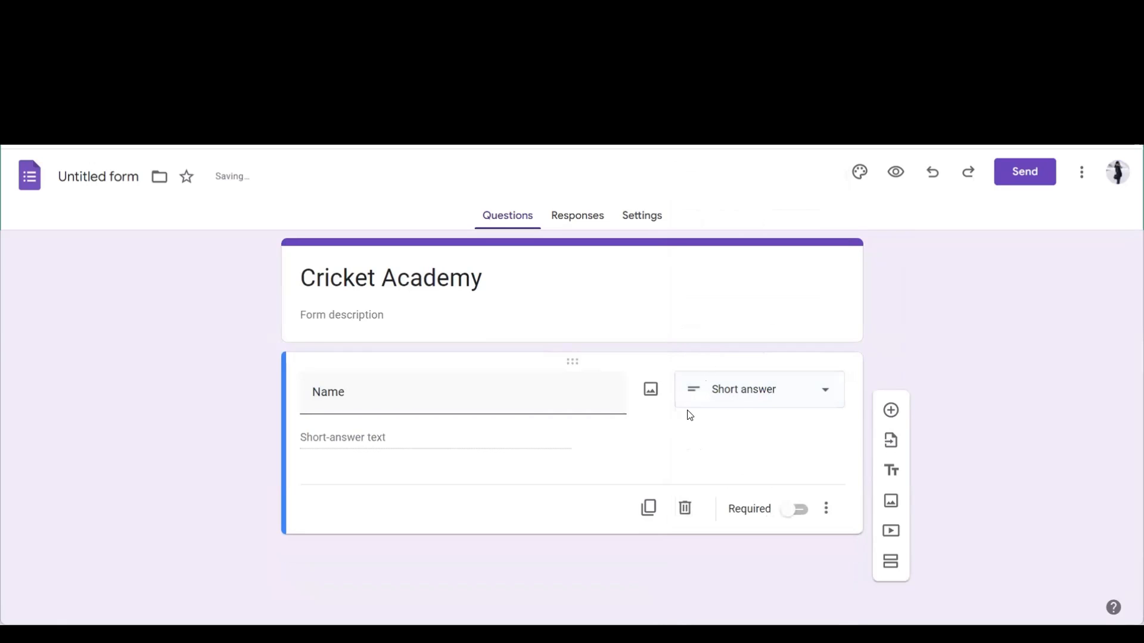
left_click(748, 400)
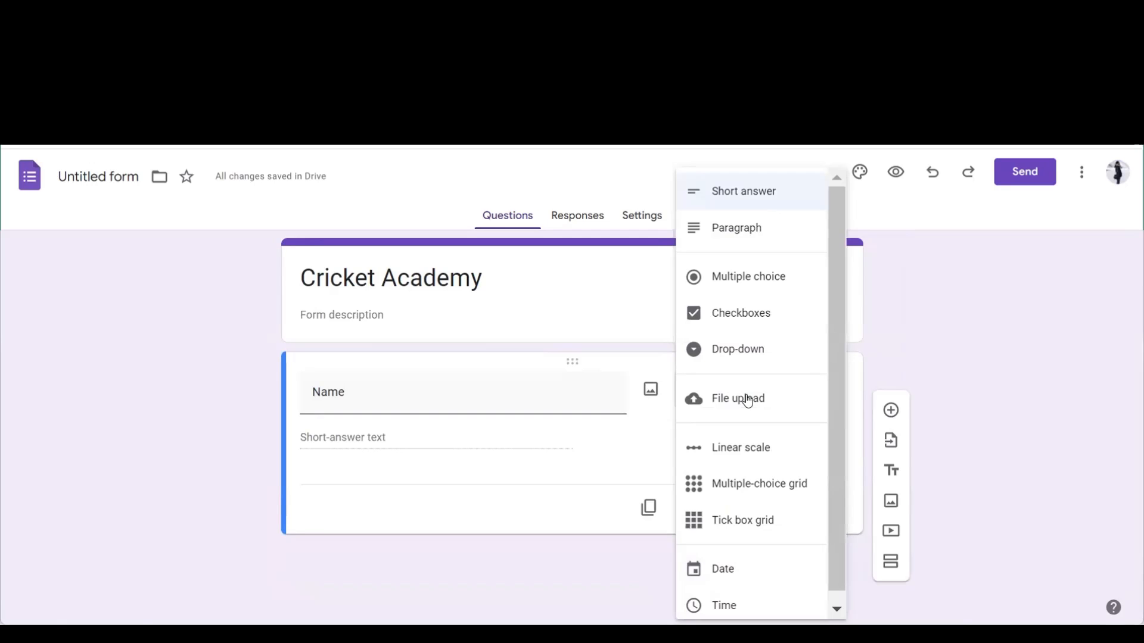
- Add a short-answer question titled "Phone number" below the Name question
left_click(891, 410)
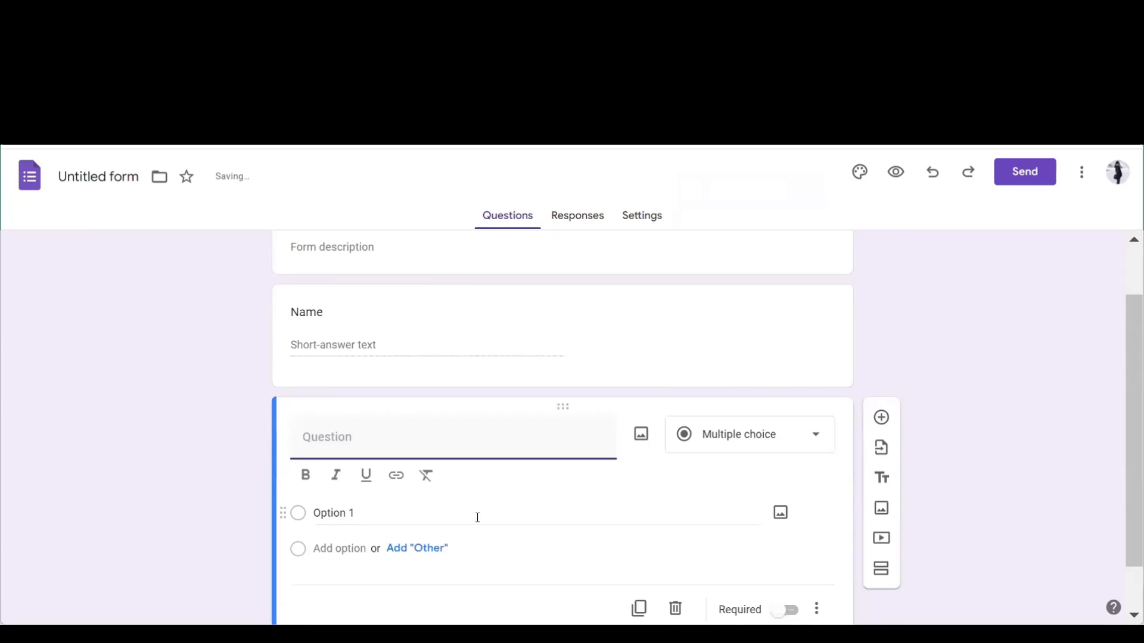
type("Phone numbe")
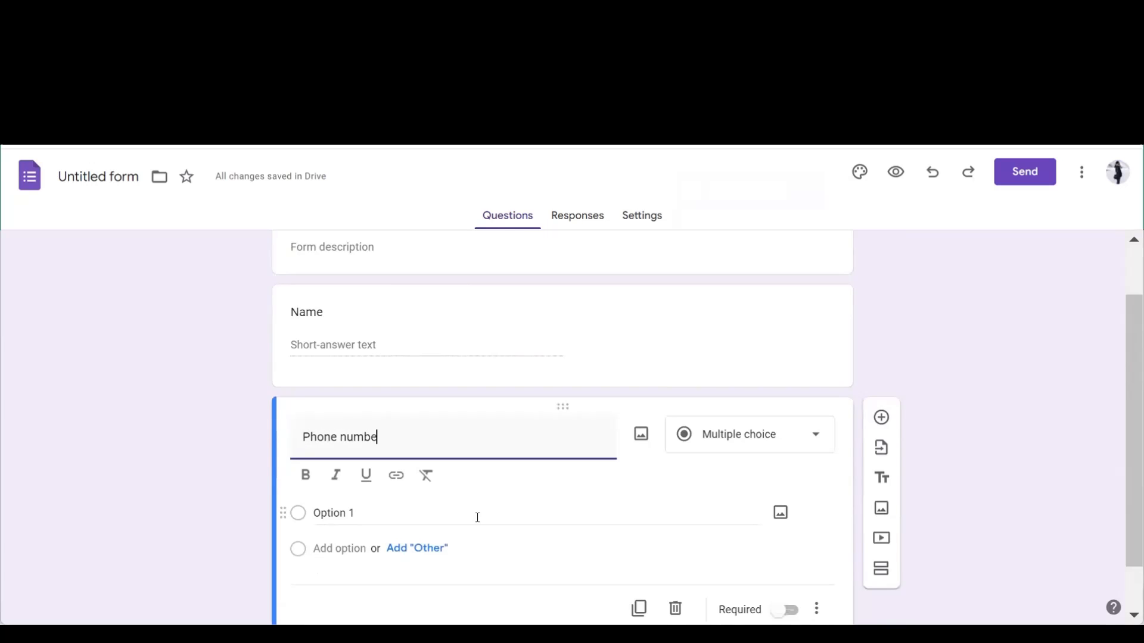
type("r")
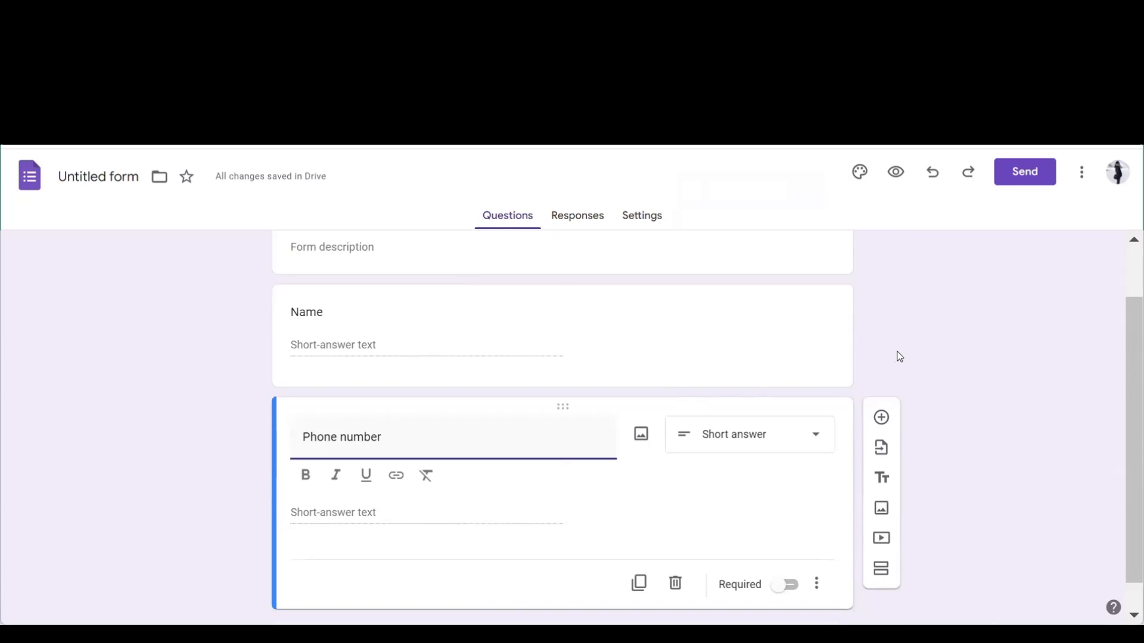
- Add a question titled "Age" below Phone number and make it a short answer
scroll(899, 357, "down", 1)
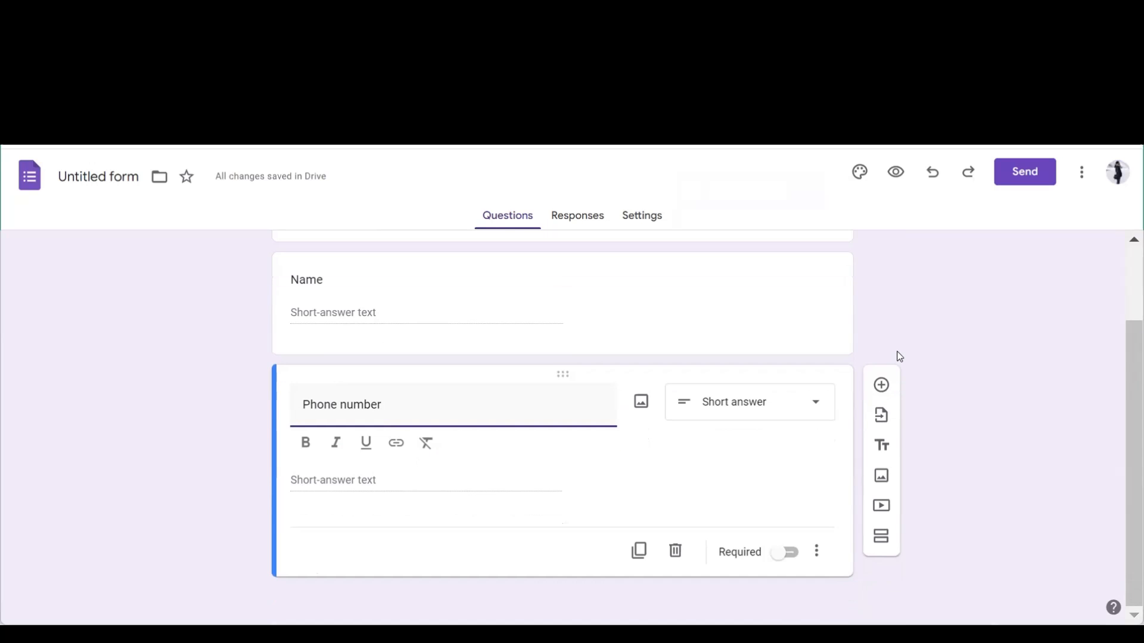
left_click(879, 387)
type("Age")
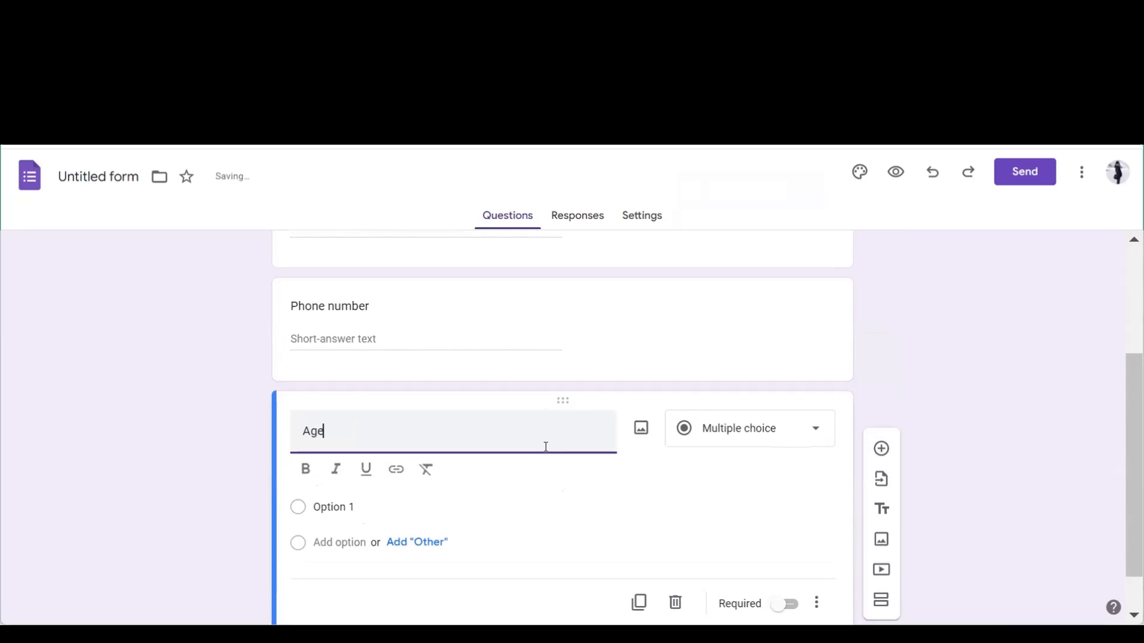
left_click(796, 427)
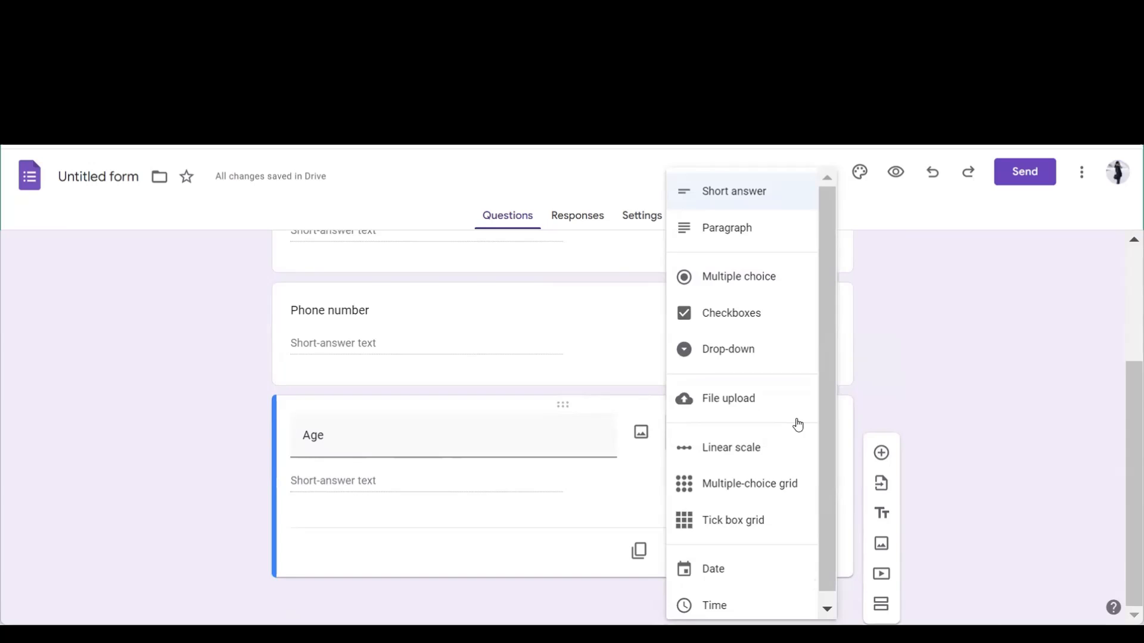
left_click(721, 197)
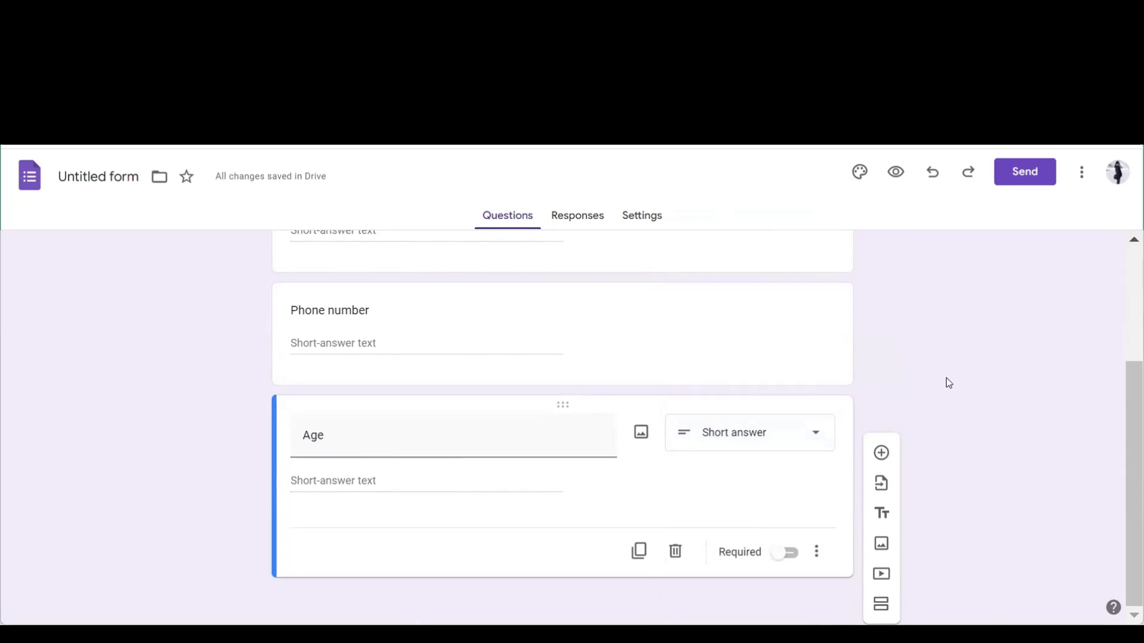
- Add a question titled "Preference" below Age and set its type to Drop-down
left_click(881, 453)
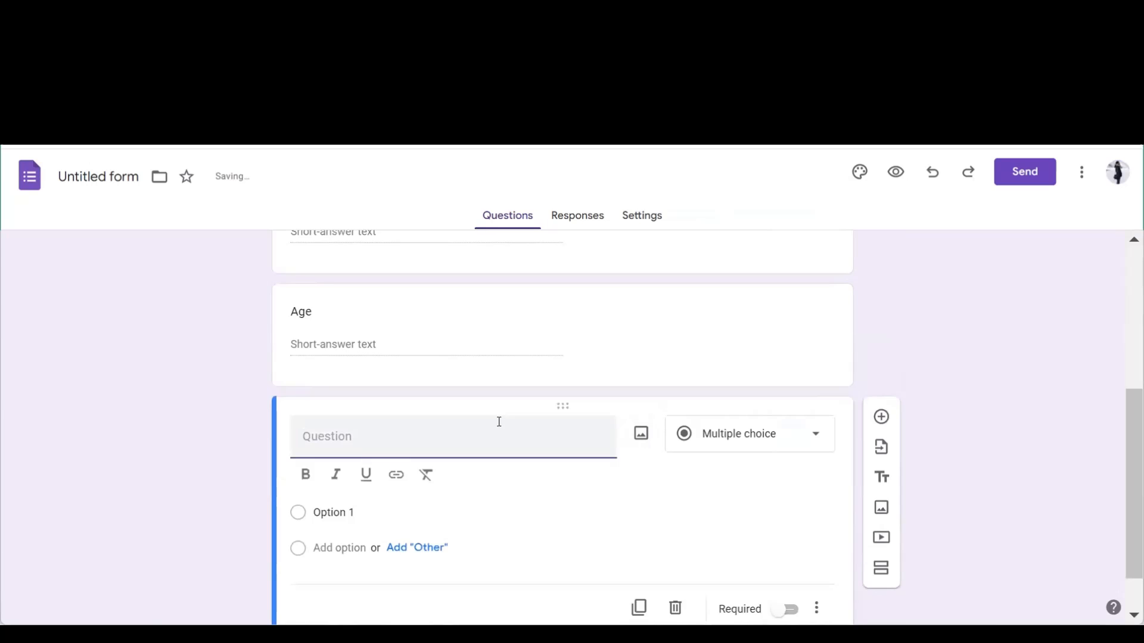
type("c")
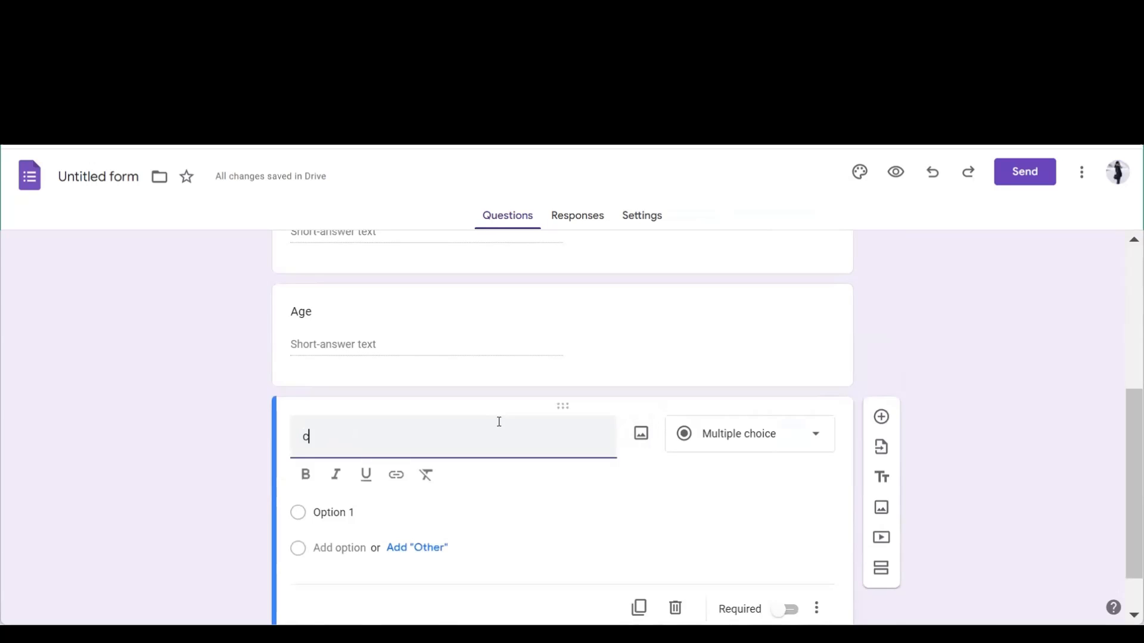
key("BackSpace")
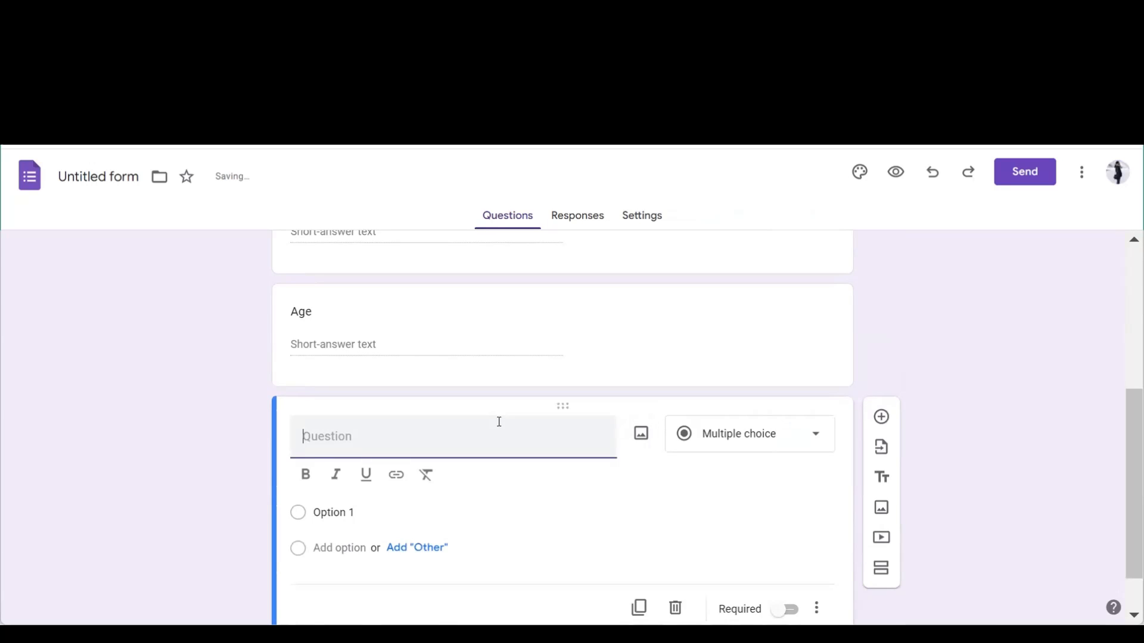
type("Preference")
left_click(825, 448)
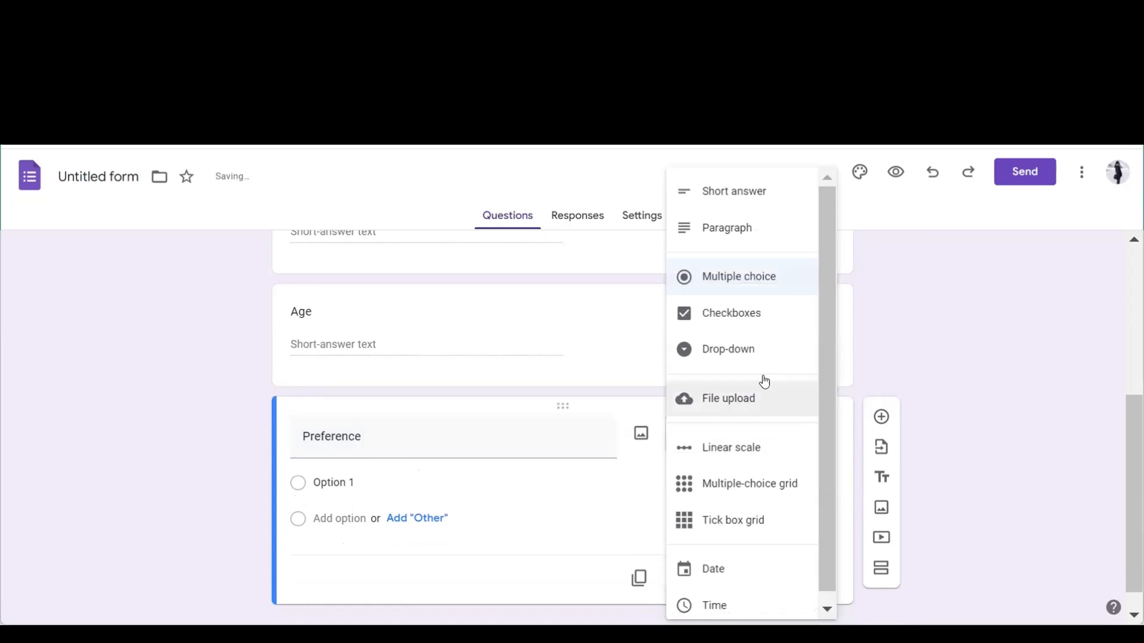
left_click(740, 356)
- Fill in the Preference question's drop-down options as Batting, Bowling and WK
left_click(334, 479)
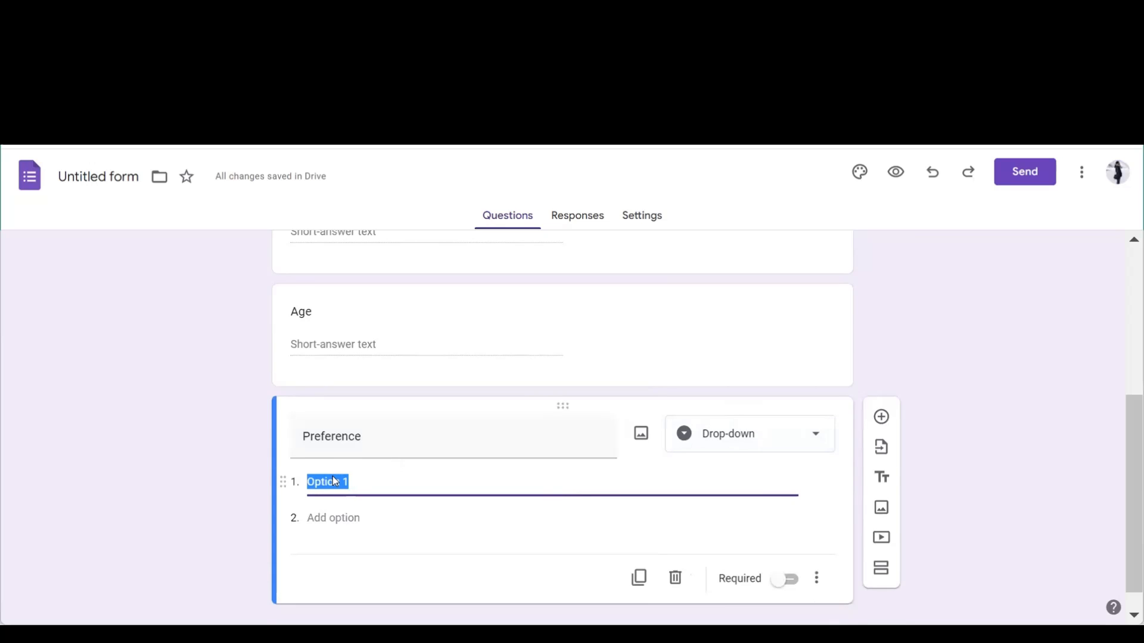
type("Batting")
left_click(356, 518)
type("Bowk")
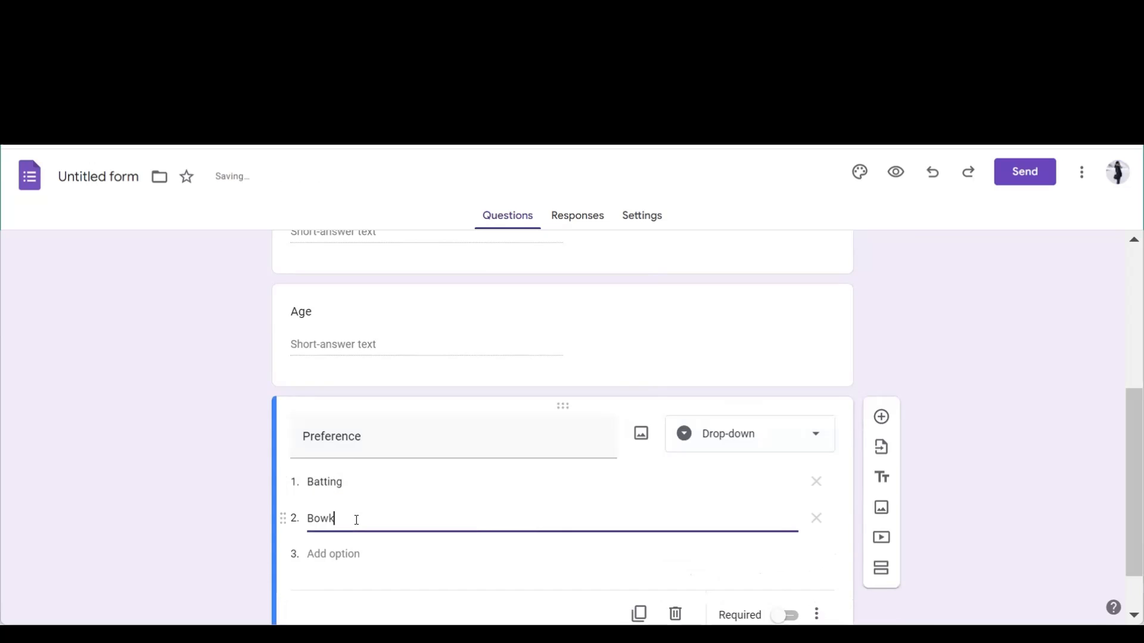
key("BackSpace")
type("ling")
left_click(371, 554)
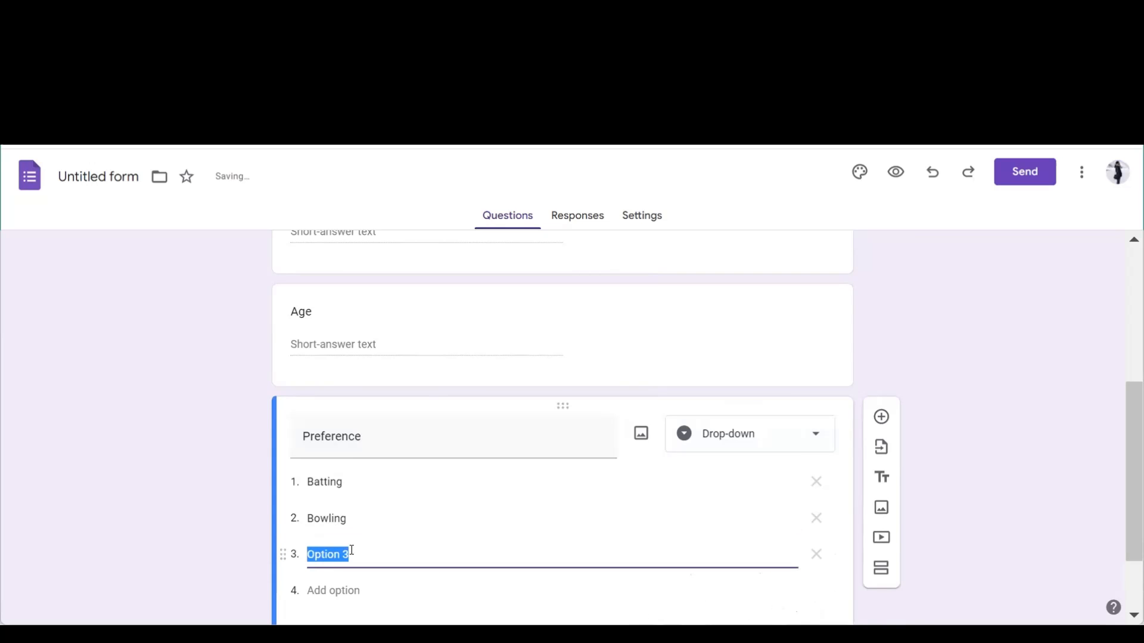
type("WK")
scroll(577, 516, "down", 2)
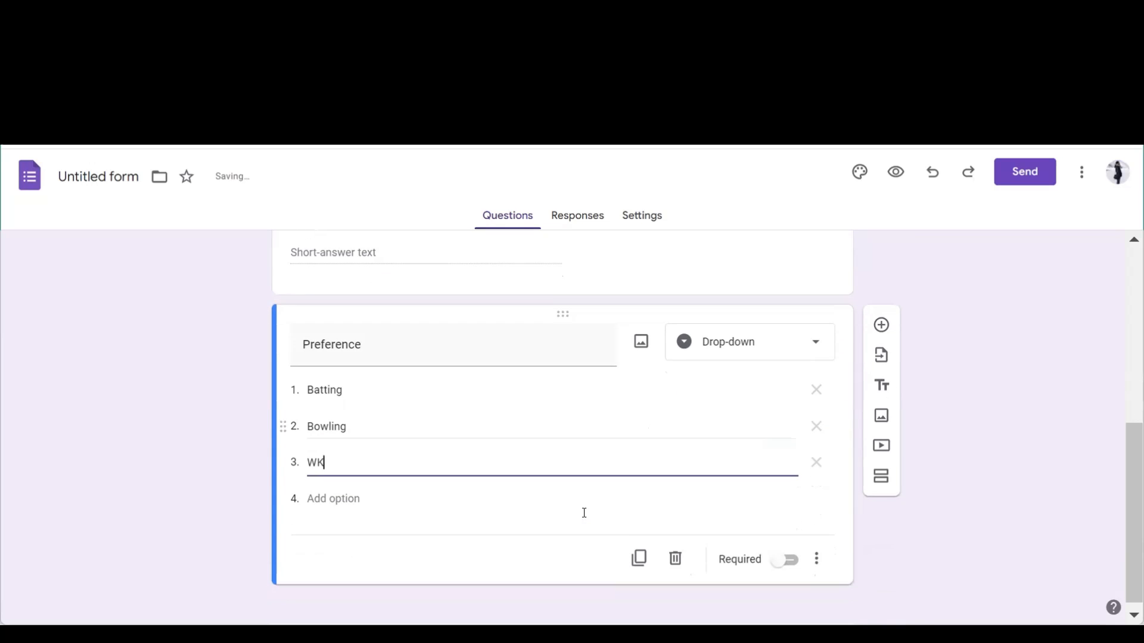
- Enable "Go to section based on answer" for the Preference question
left_click(982, 449)
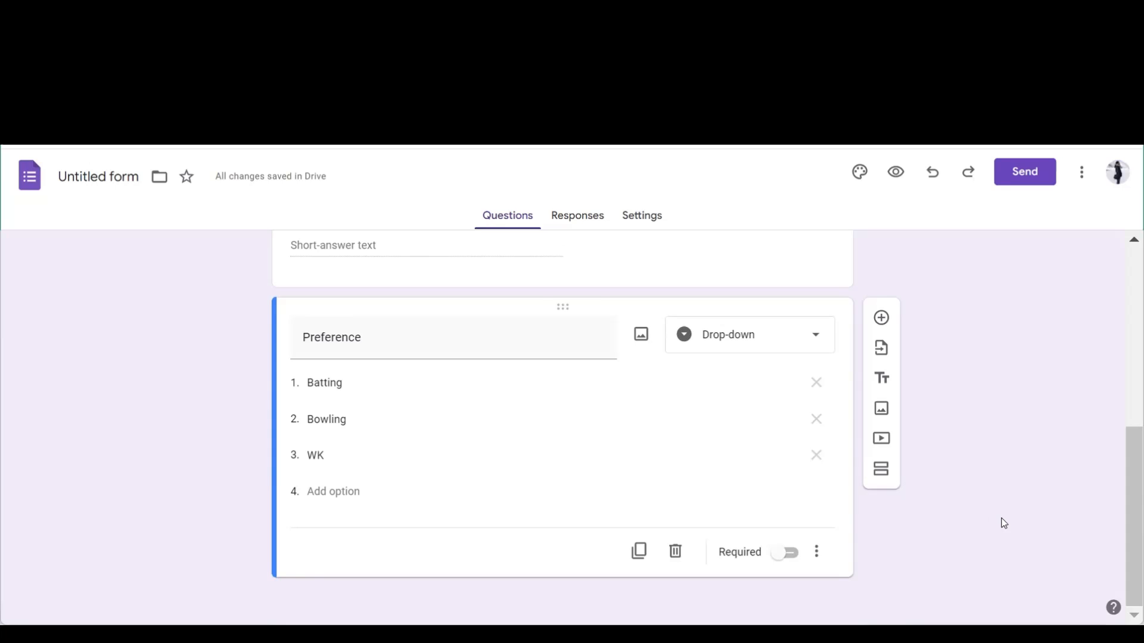
left_click(817, 553)
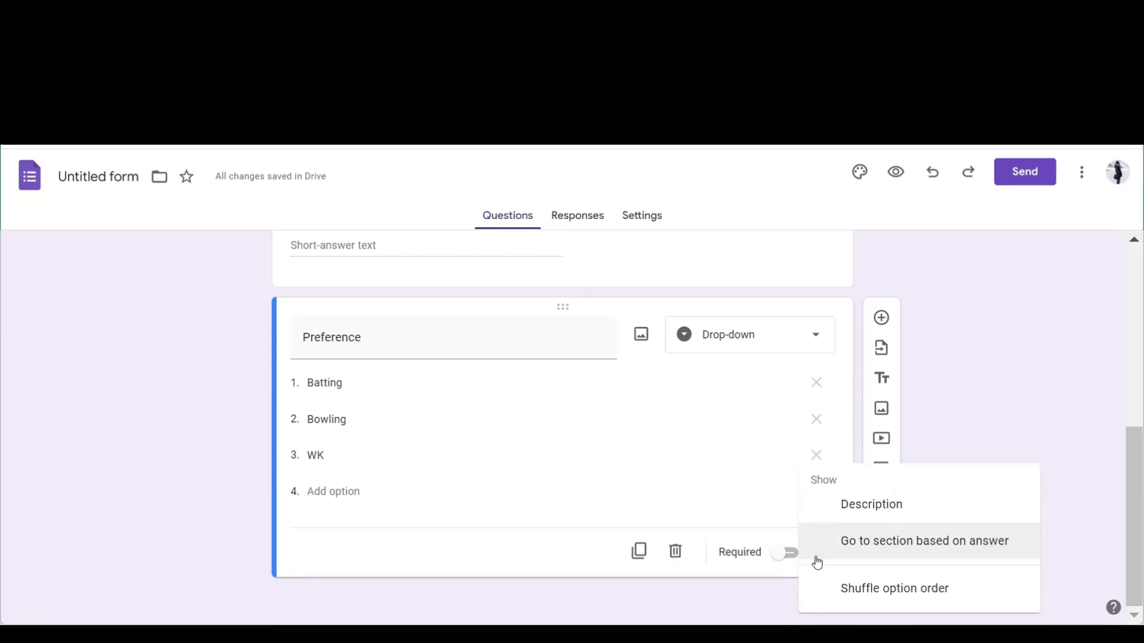
left_click(817, 560)
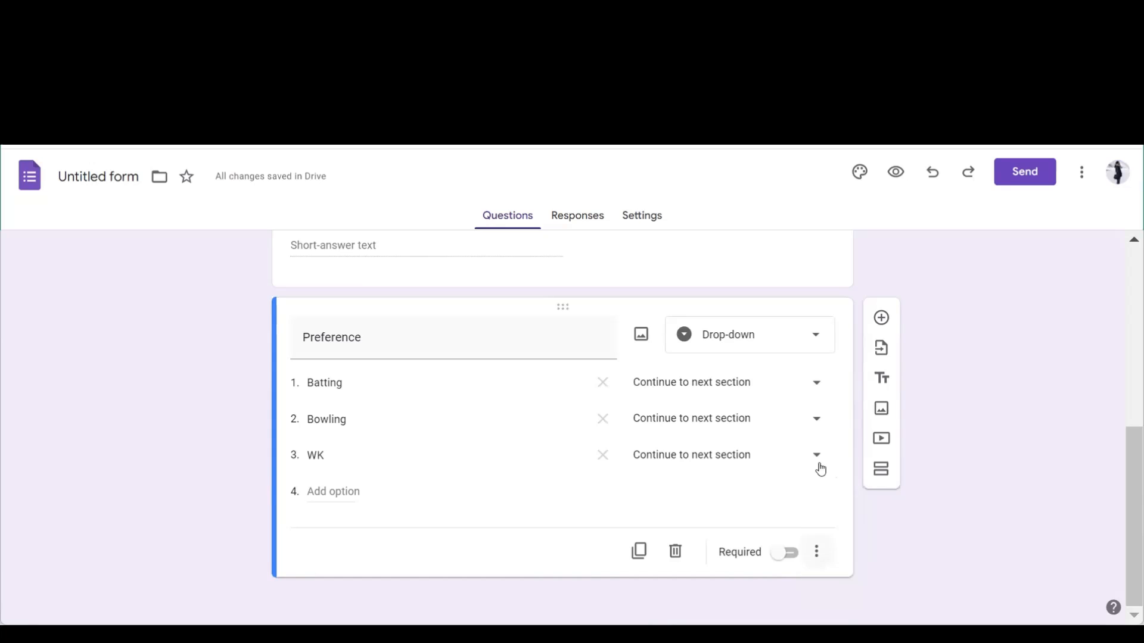
- Add a new section after the Preference question and title it "Batting"
left_click(885, 472)
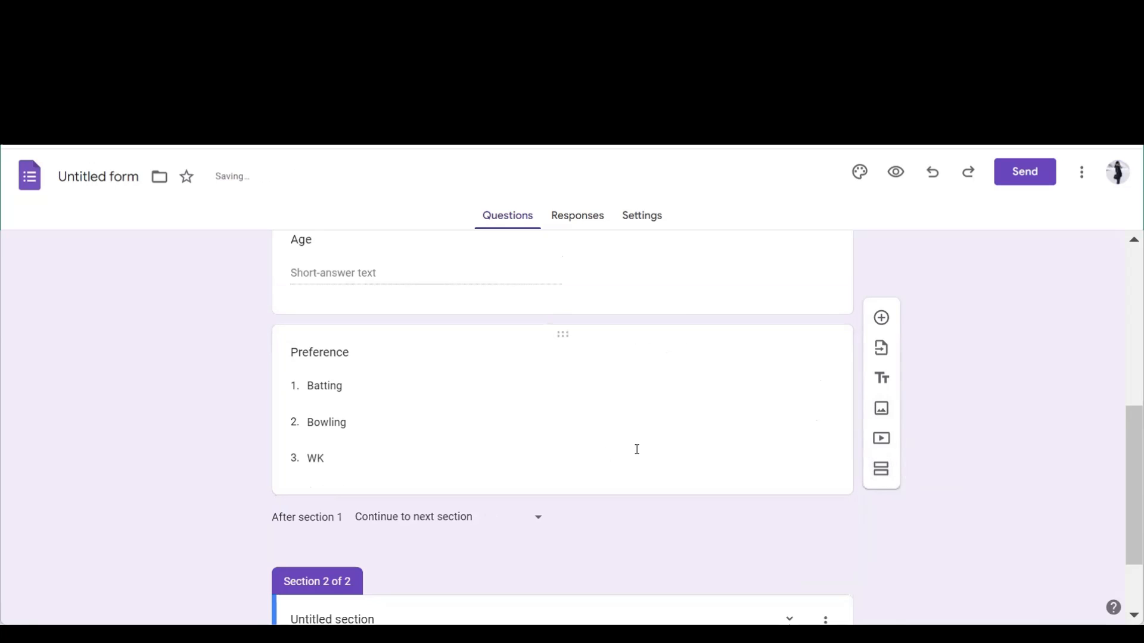
left_click(375, 510)
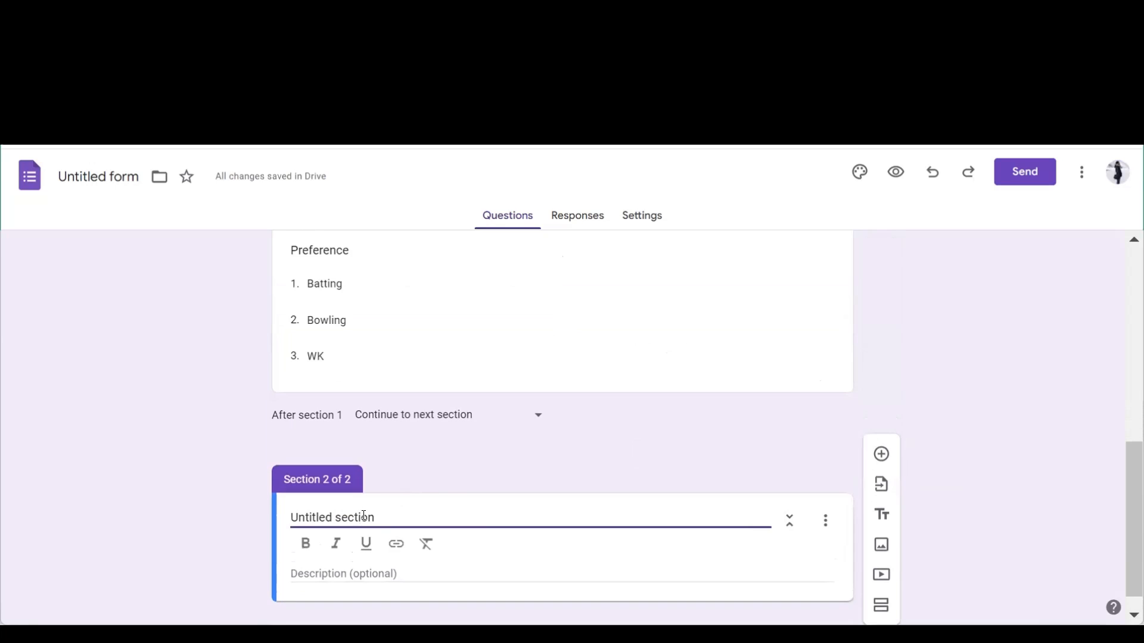
key("ctrl+a")
type("Batting")
- Add a question titled "Batting Style" to the Batting section and set its type to Drop-down
left_click(882, 454)
type("Battig")
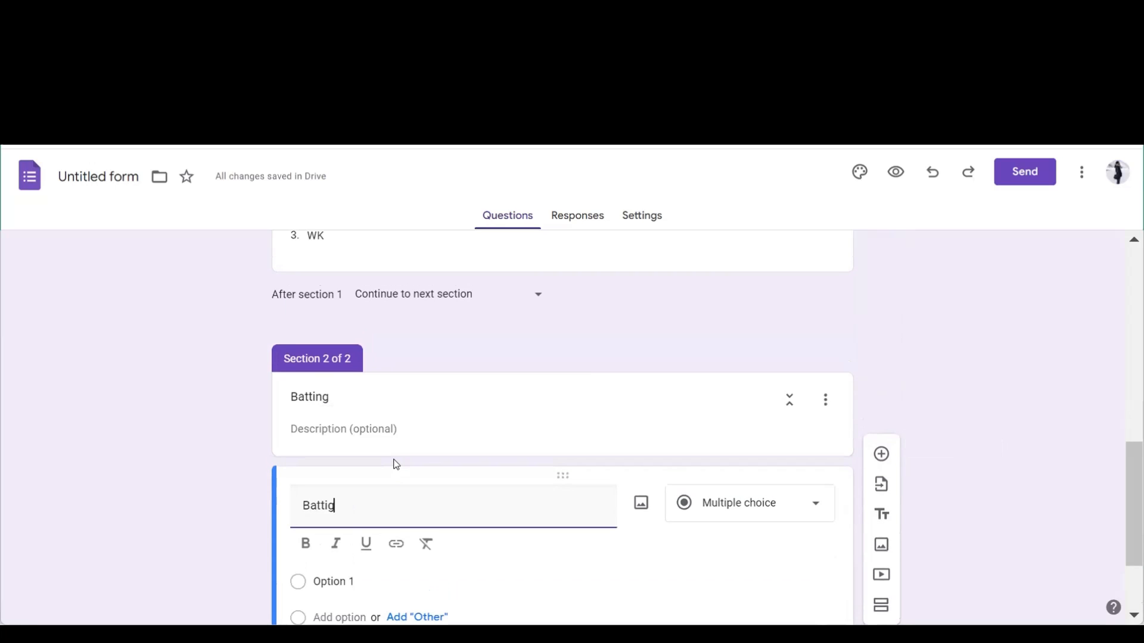
key("BackSpace")
type("ng Style")
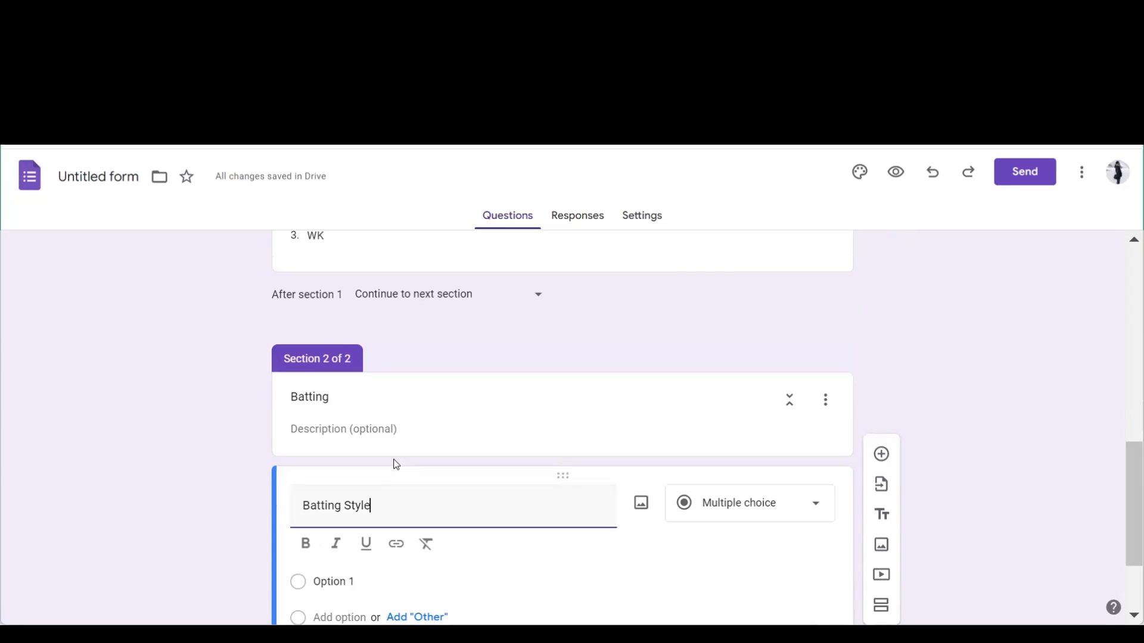
left_click(796, 505)
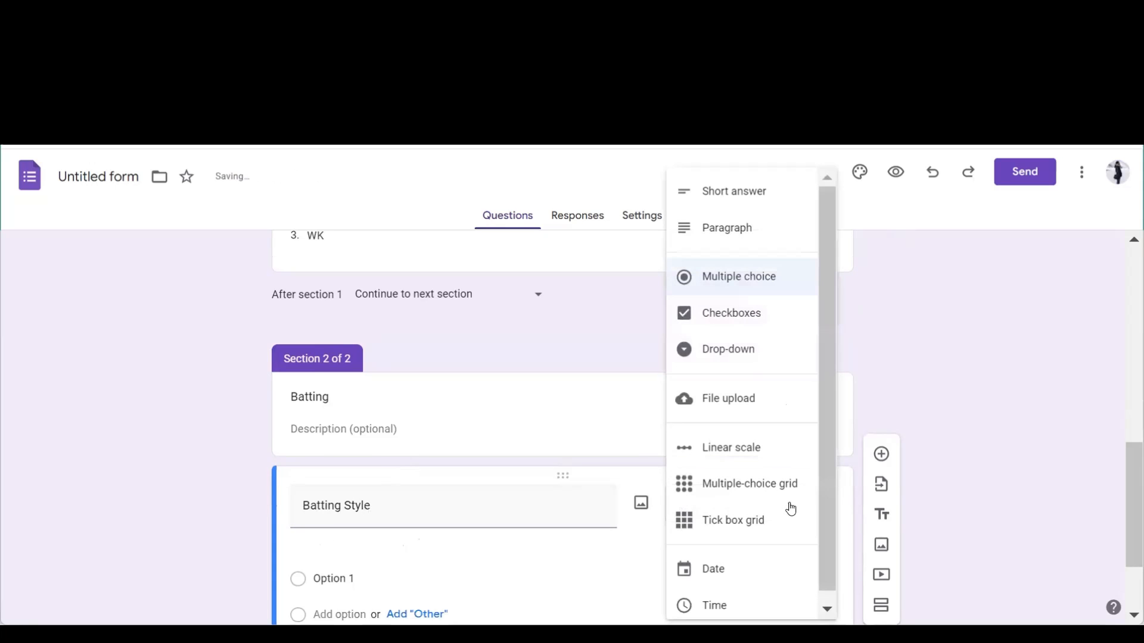
left_click(731, 356)
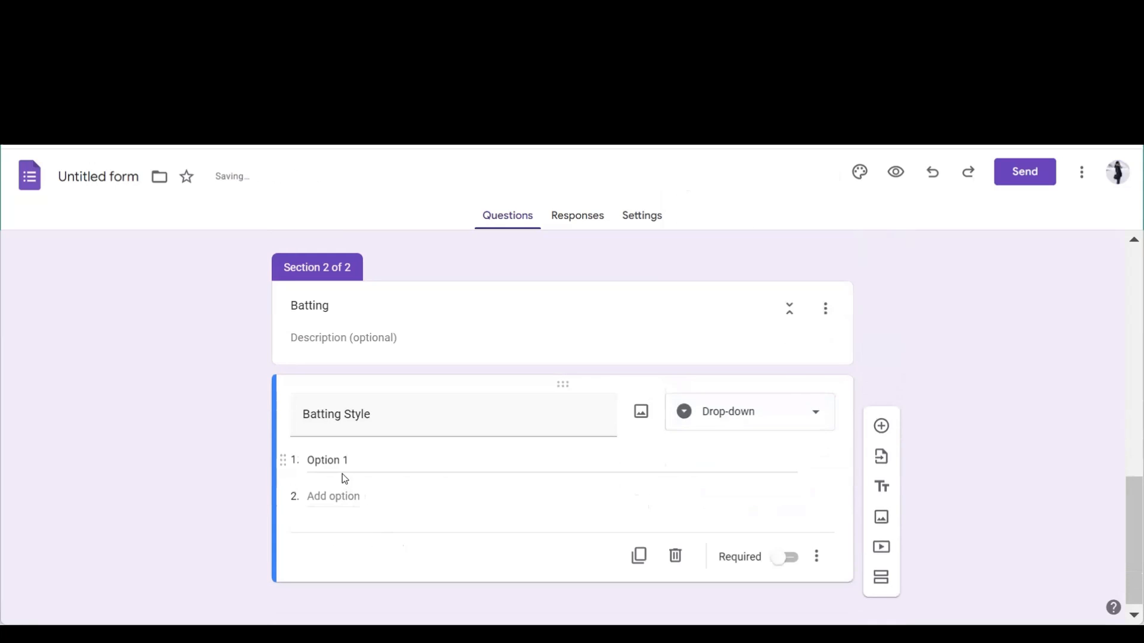
- Fill in the Batting Style question's drop-down options as RHB and LHB
left_click(338, 462)
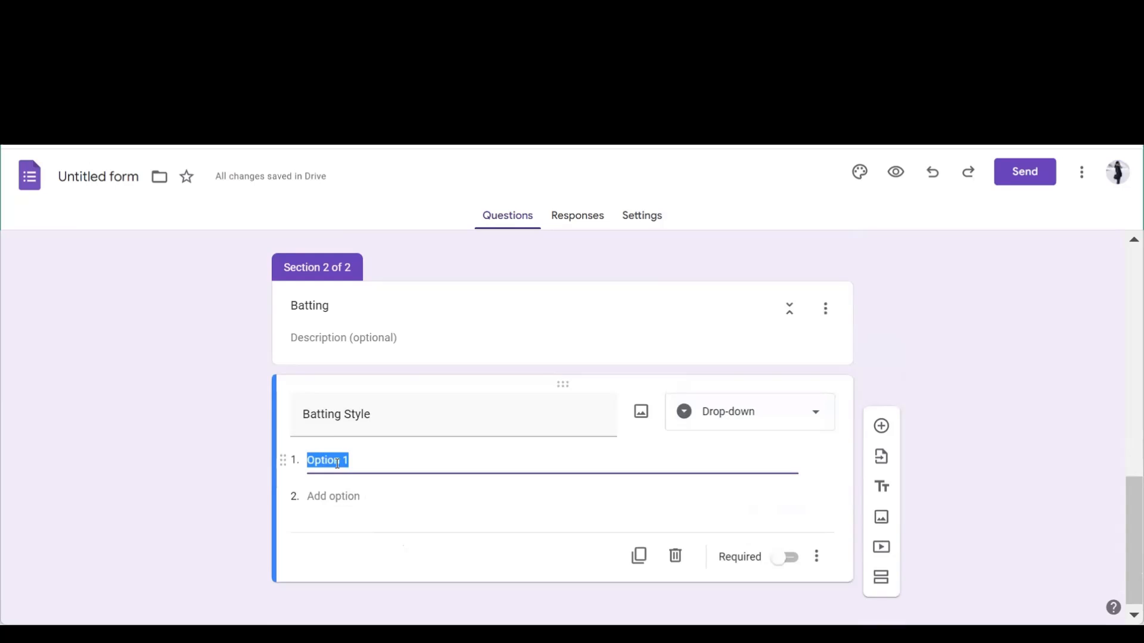
type("RHB")
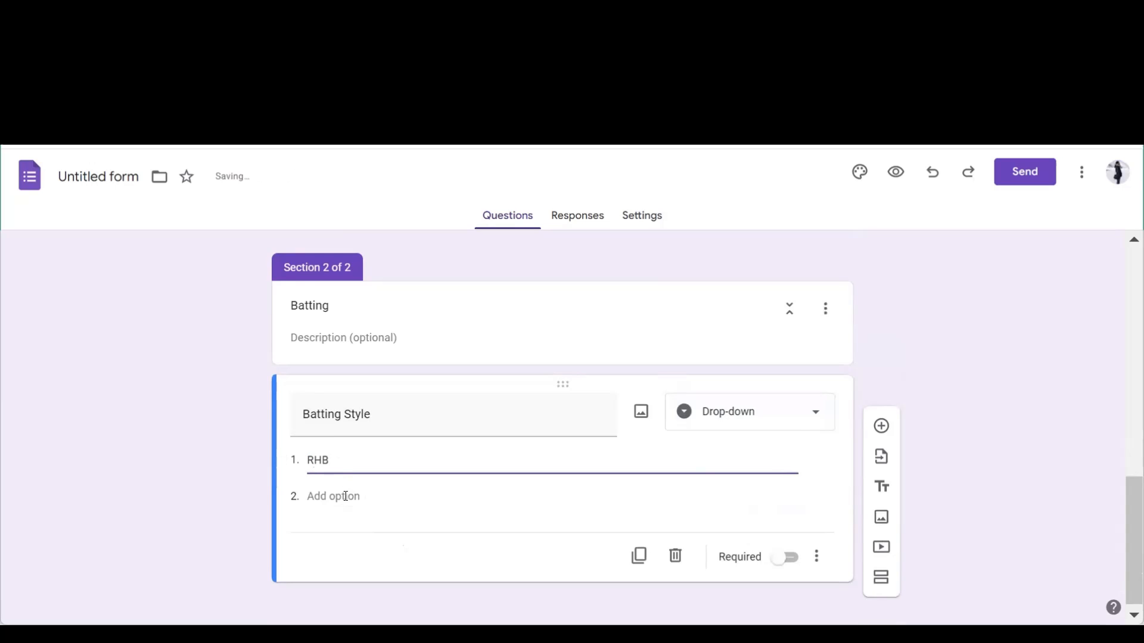
left_click(345, 496)
type("LHB")
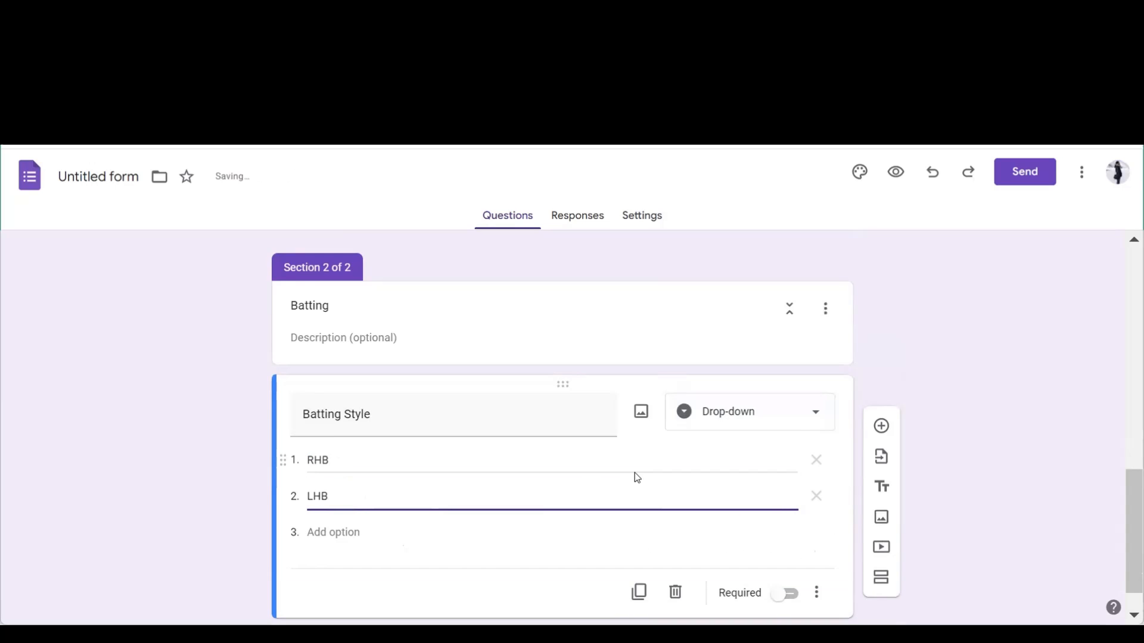
- Add a new section after the Batting Style question and title it "Bowling"
scroll(635, 473, "down", 1)
scroll(969, 386, "up", 1)
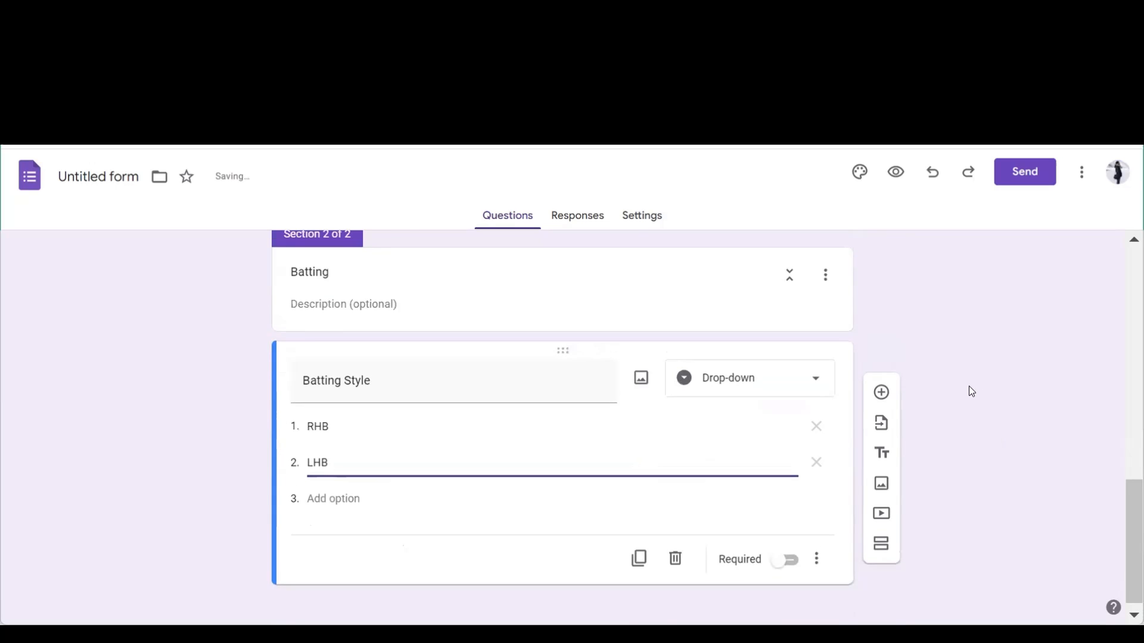
scroll(968, 388, "up", 3)
scroll(969, 391, "down", 3)
left_click(887, 539)
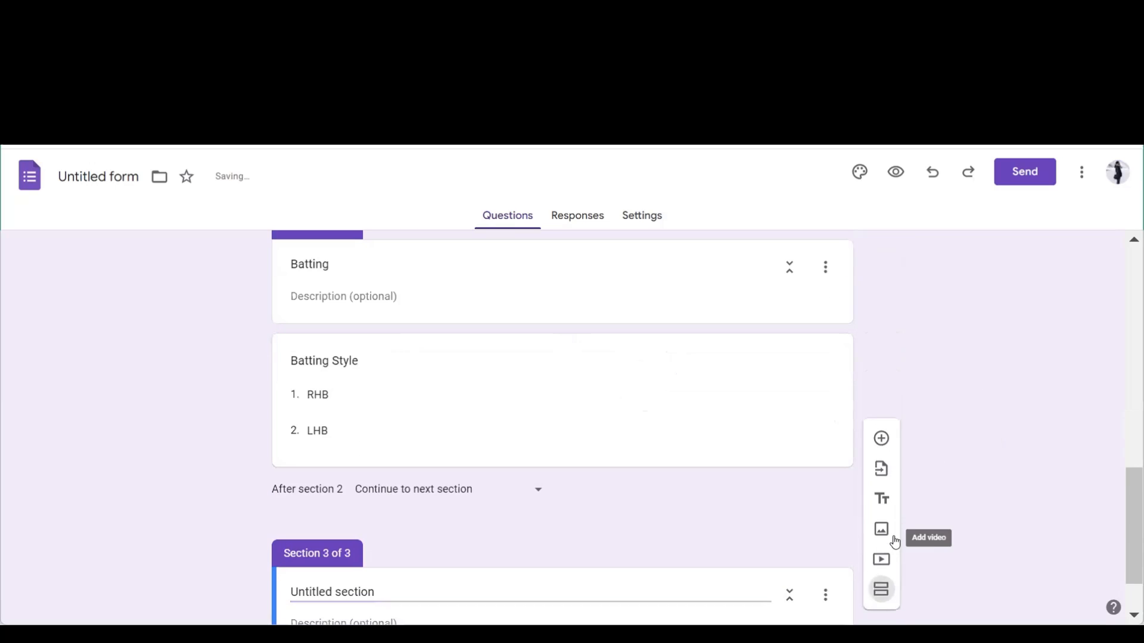
scroll(939, 513, "down", 2)
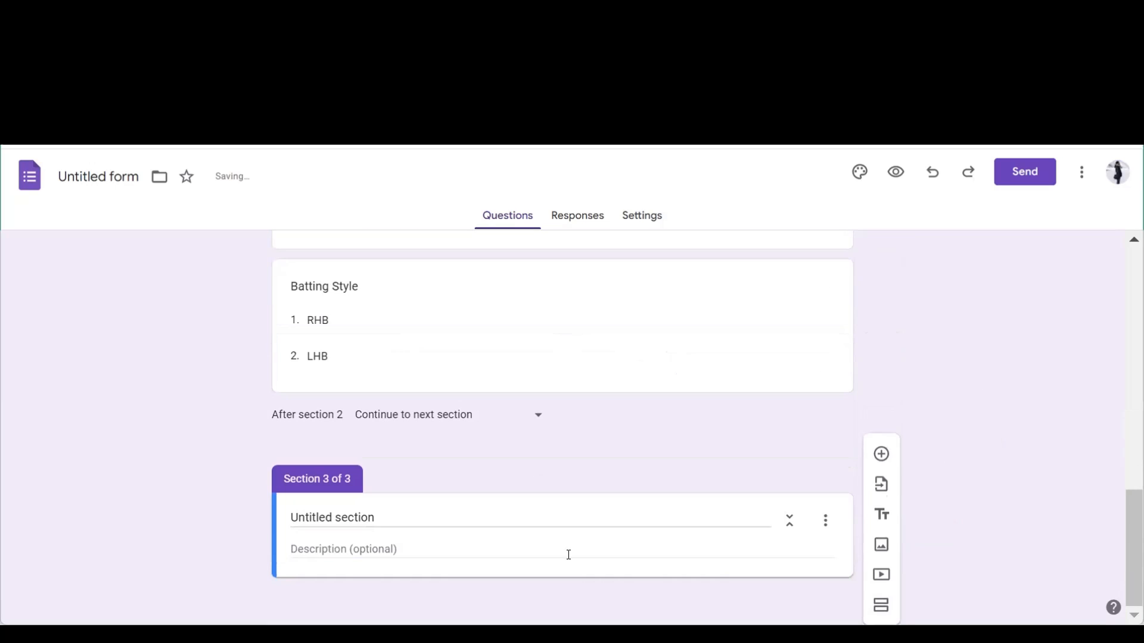
left_click(387, 517)
key("BackSpace")
key("BackSpace")
key("BackSpace")
key("BackSpace")
key("BackSpace")
key("BackSpace")
key("BackSpace")
key("BackSpace")
key("BackSpace")
key("BackSpace")
key("BackSpace")
key("BackSpace")
key("BackSpace")
key("BackSpace")
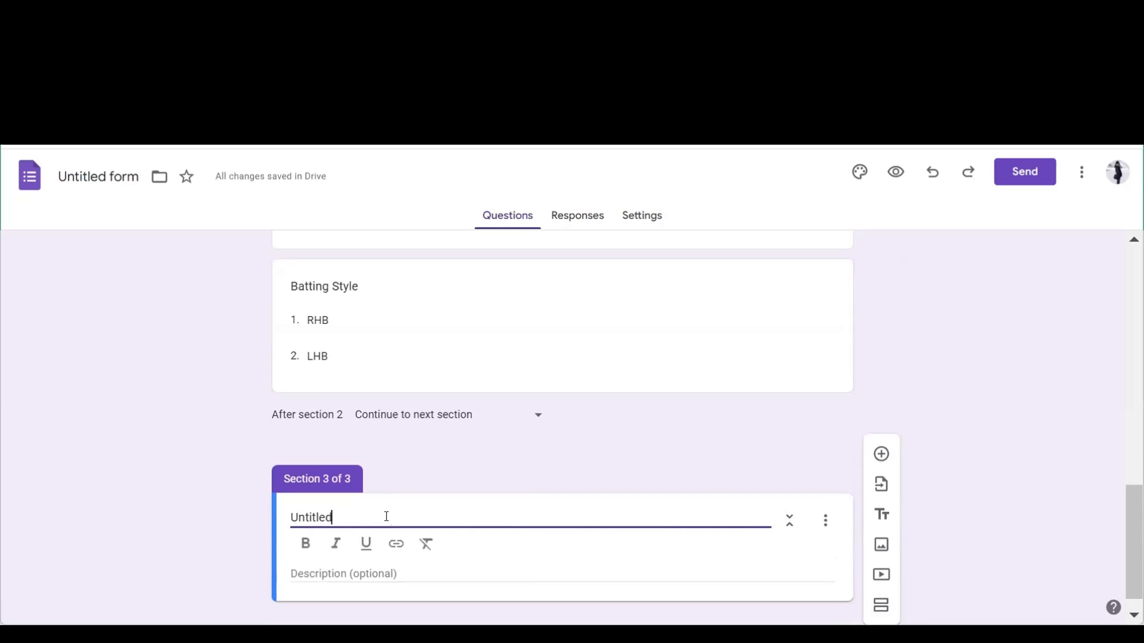
key("BackSpace")
type("Bowling")
- Add a question titled "Preference" to the Bowling section and set its type to Drop-down
scroll(387, 517, "down", 1)
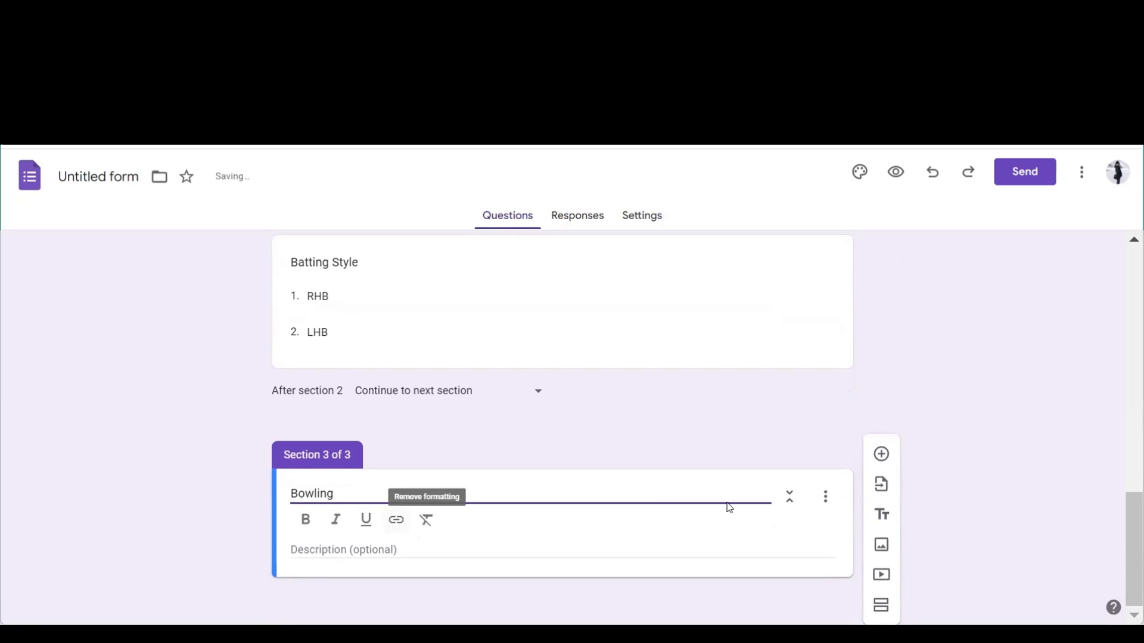
left_click(883, 455)
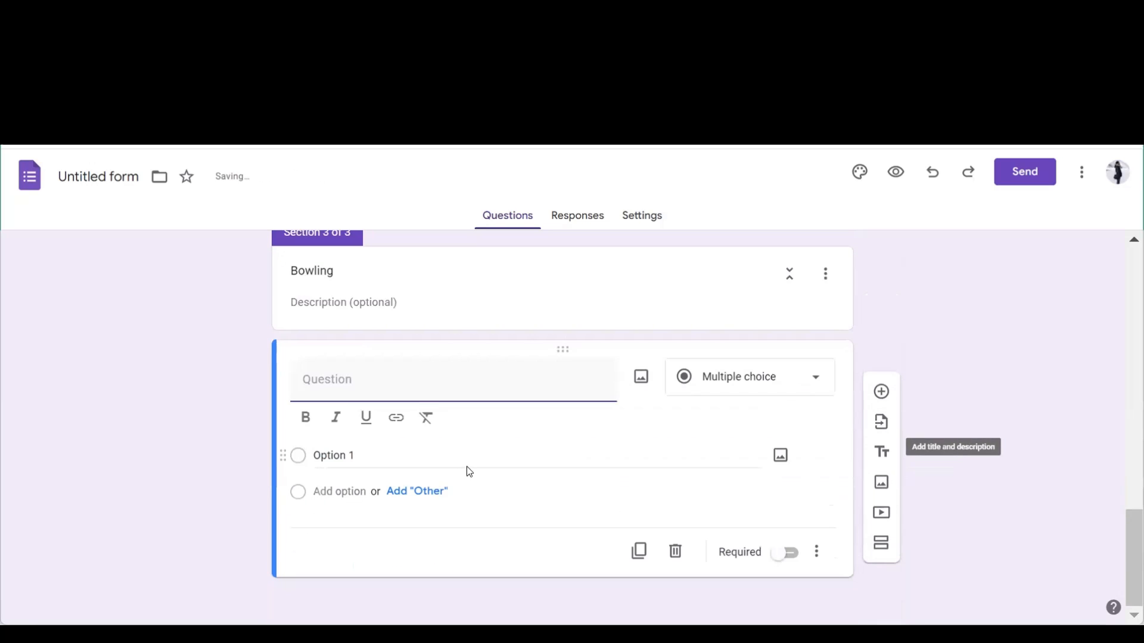
type("Preference")
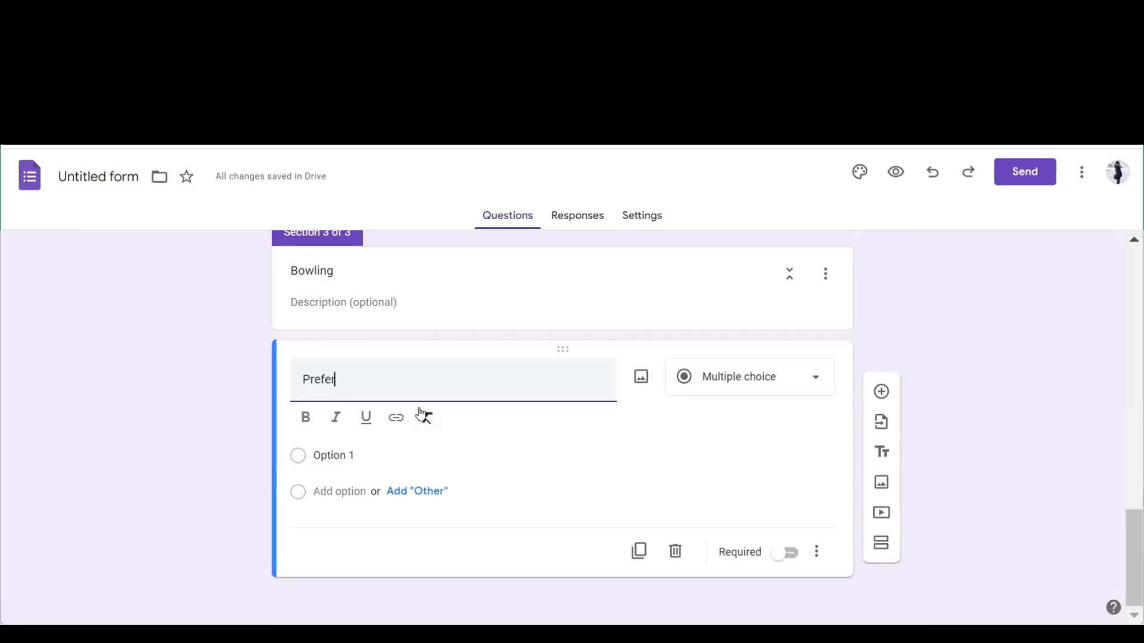
left_click(774, 387)
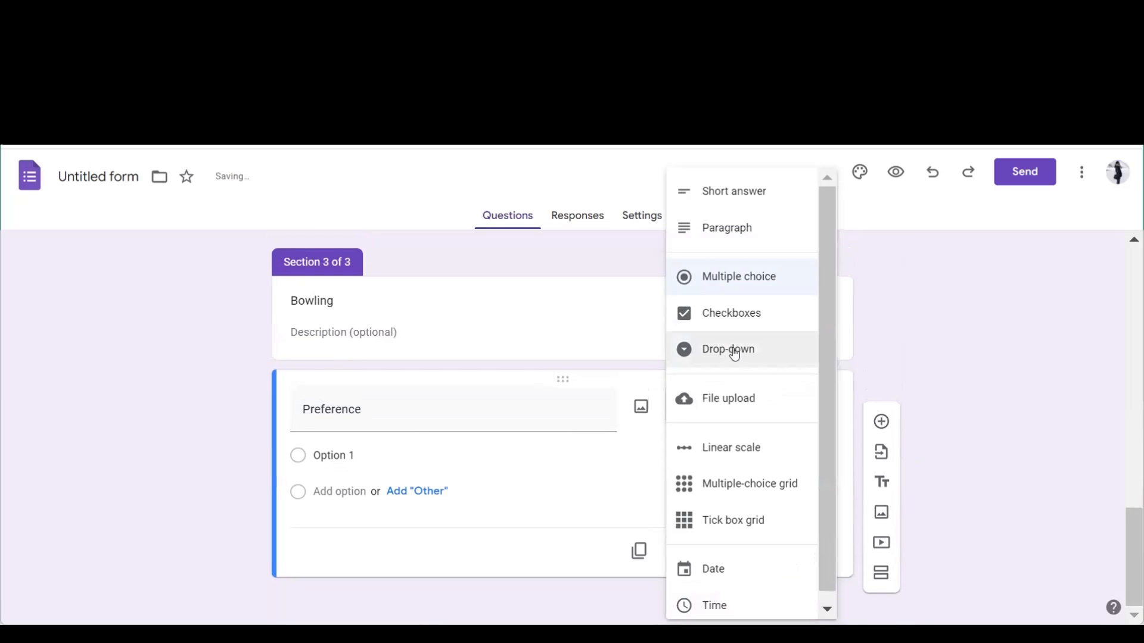
left_click(736, 352)
- Fill in the Bowling section question's drop-down options as fast bowler, Medium pacer and Spin
left_click(331, 455)
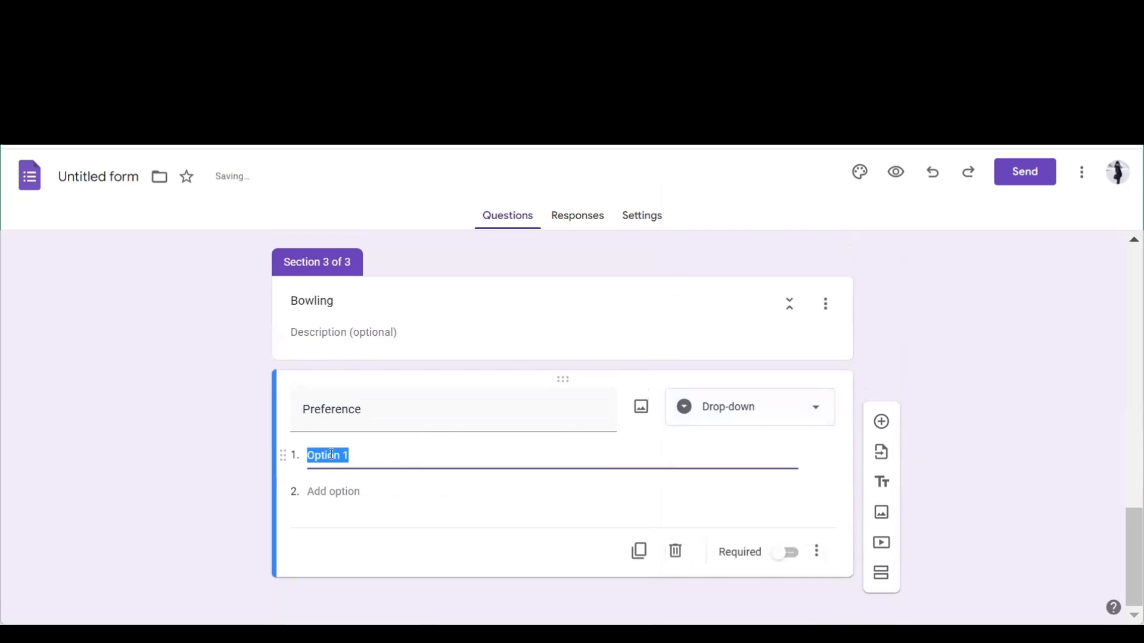
type("fast bowler")
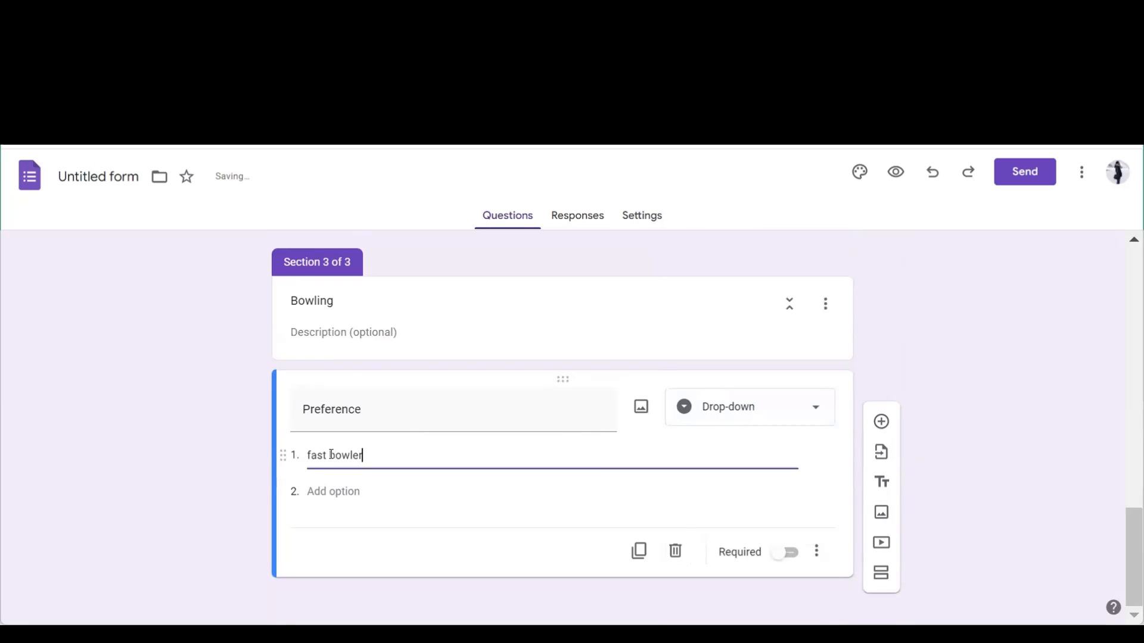
left_click(345, 491)
type("Mediu")
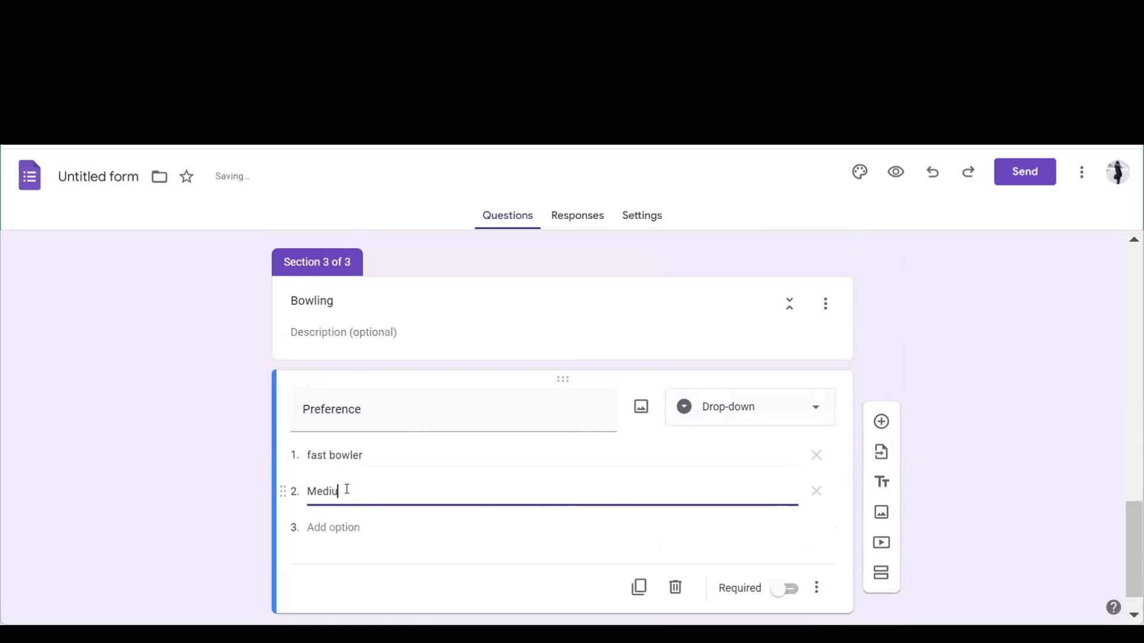
type("m pacer")
left_click(354, 527)
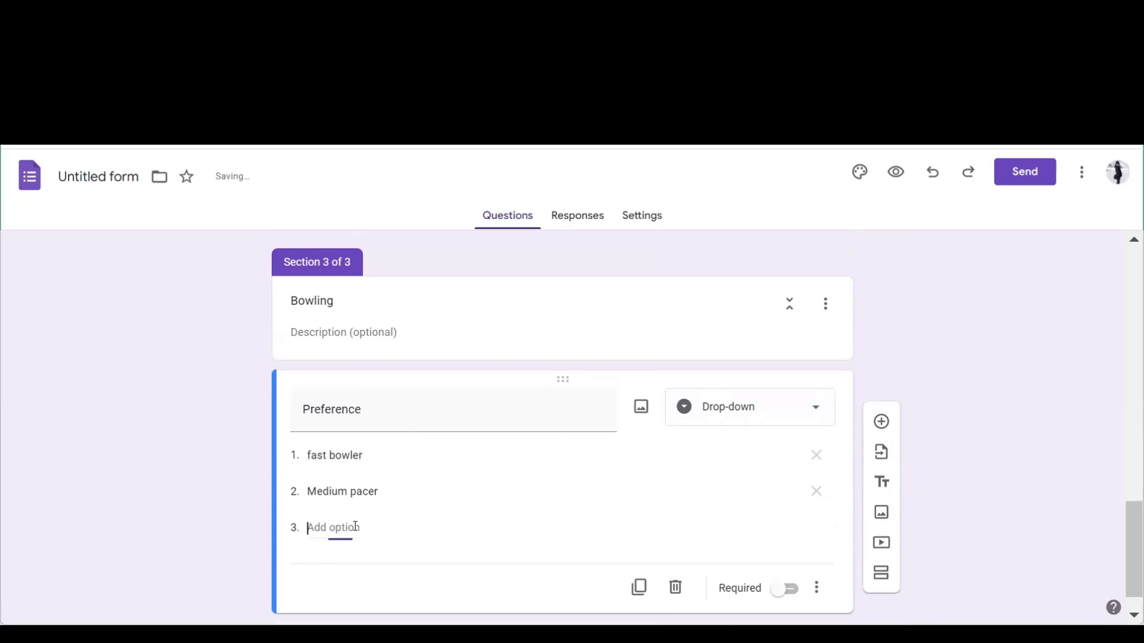
type("Spin")
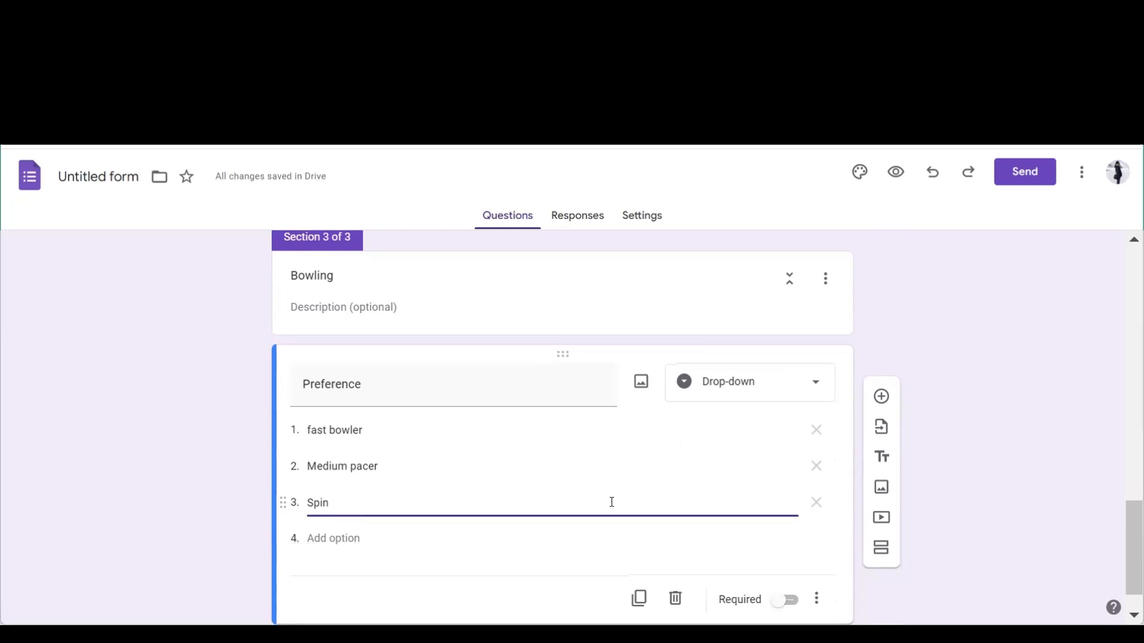
- Add a new section after the Bowling section's question and title it "WK"
scroll(610, 503, "down", 1)
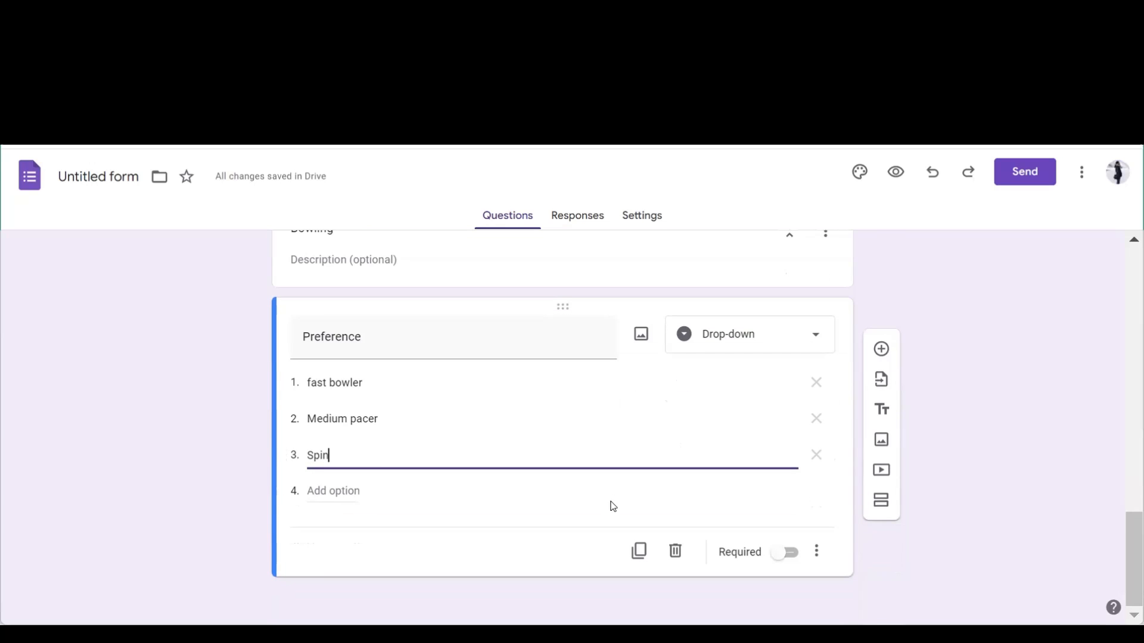
left_click(881, 501)
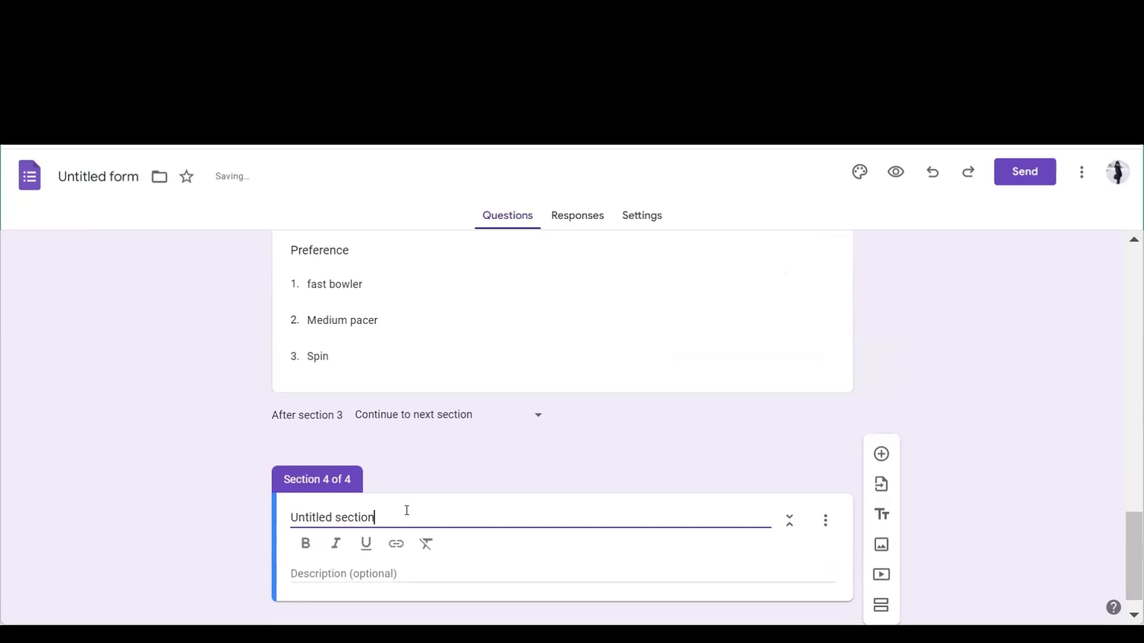
key("BackSpace")
key("BackSpace")
key("BackSpace")
key("BackSpace")
key("BackSpace")
key("BackSpace")
key("BackSpace")
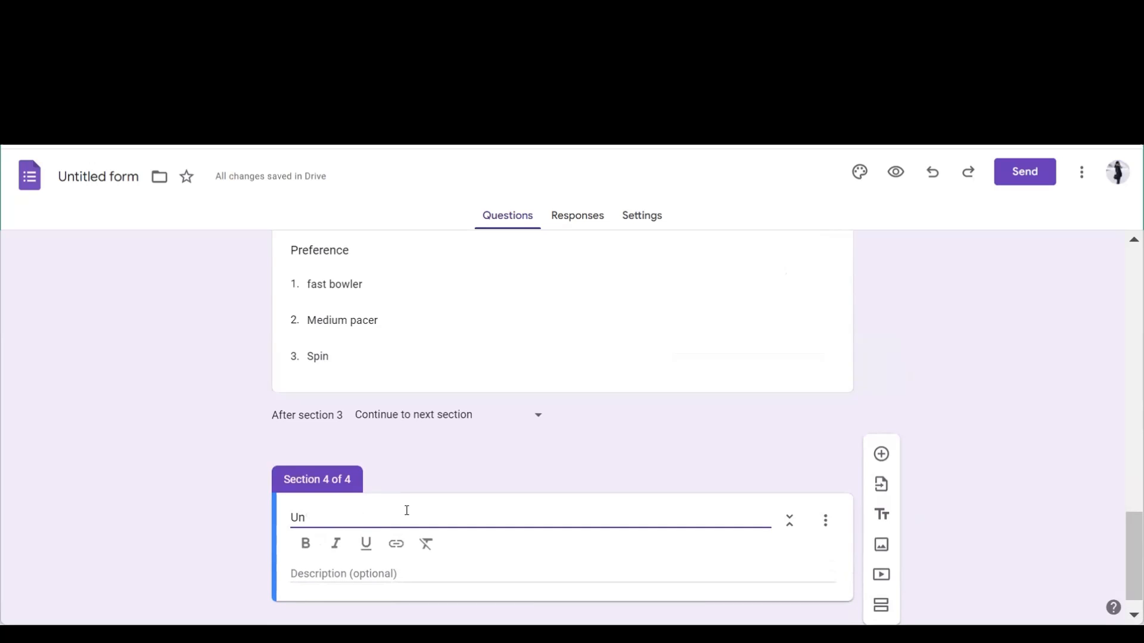
key("BackSpace")
key("BackSpace")
type("WK")
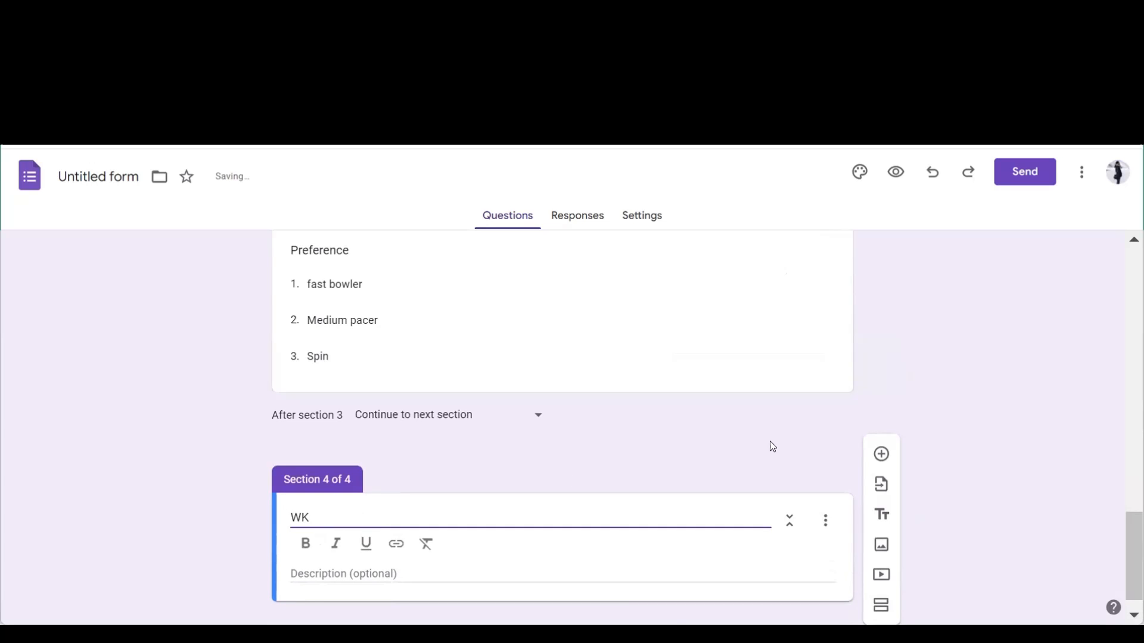
- Add a question titled "Do you have gloves?" to the WK section and set its type to Drop-down
left_click(880, 456)
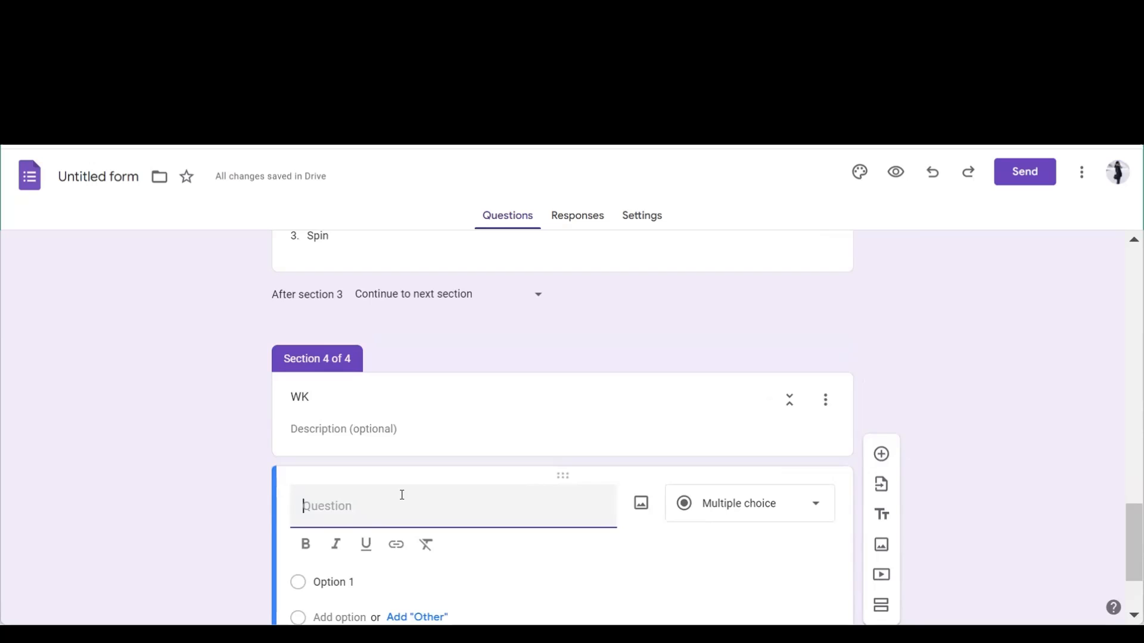
type("Do you ha")
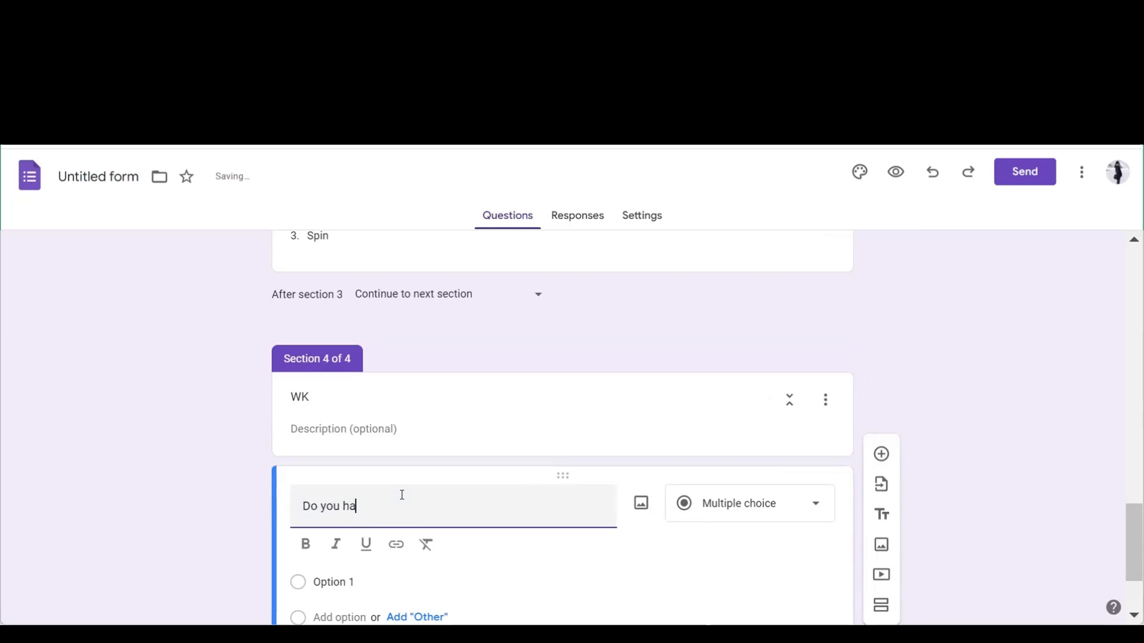
type("ve gloves?")
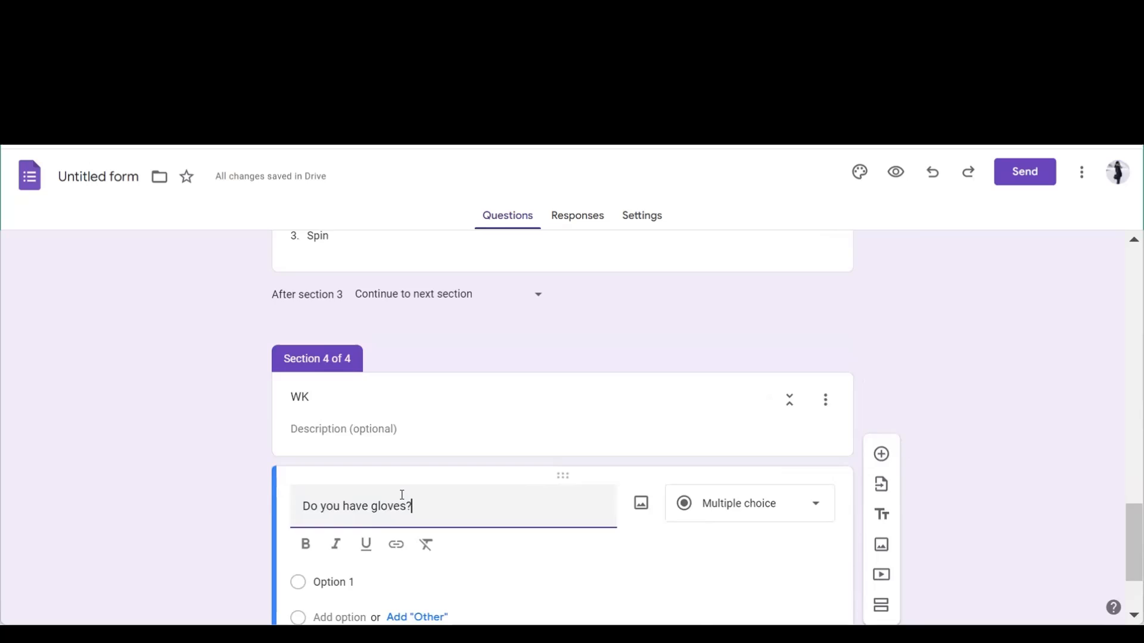
scroll(403, 495, "down", 2)
left_click(768, 411)
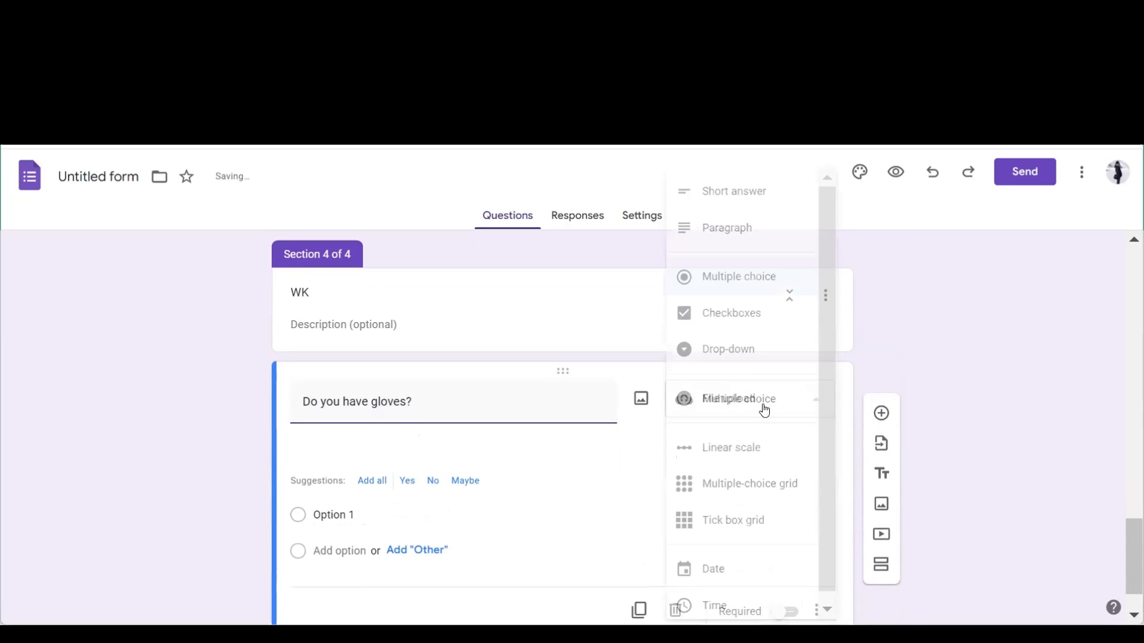
left_click(730, 352)
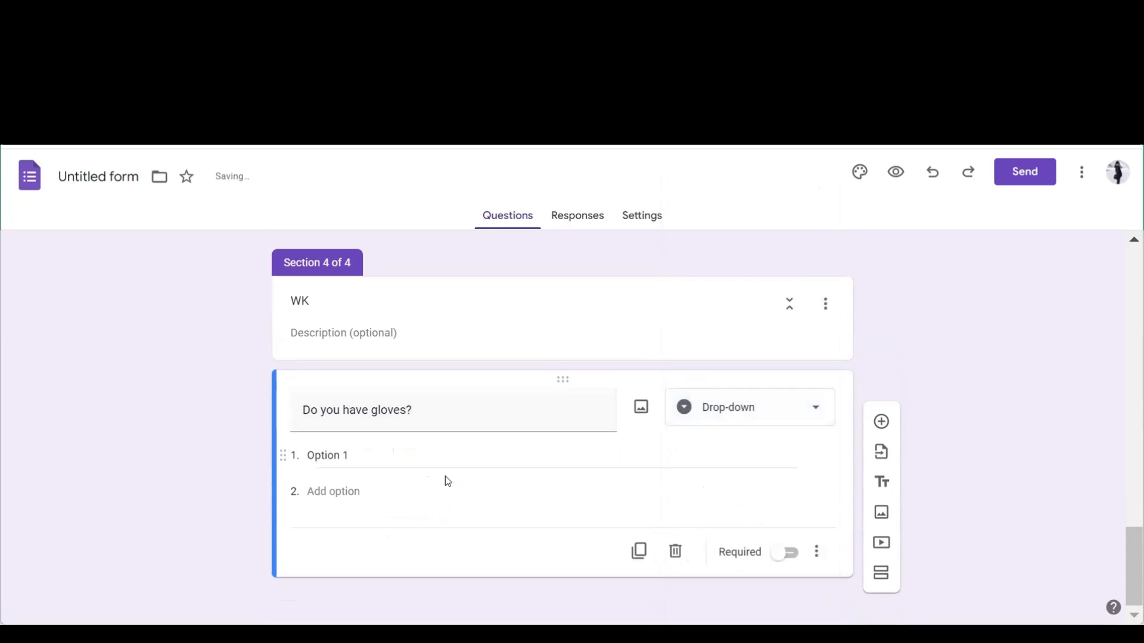
- Fill in the gloves question's drop-down options as Yes and No
left_click(351, 459)
type("Yes")
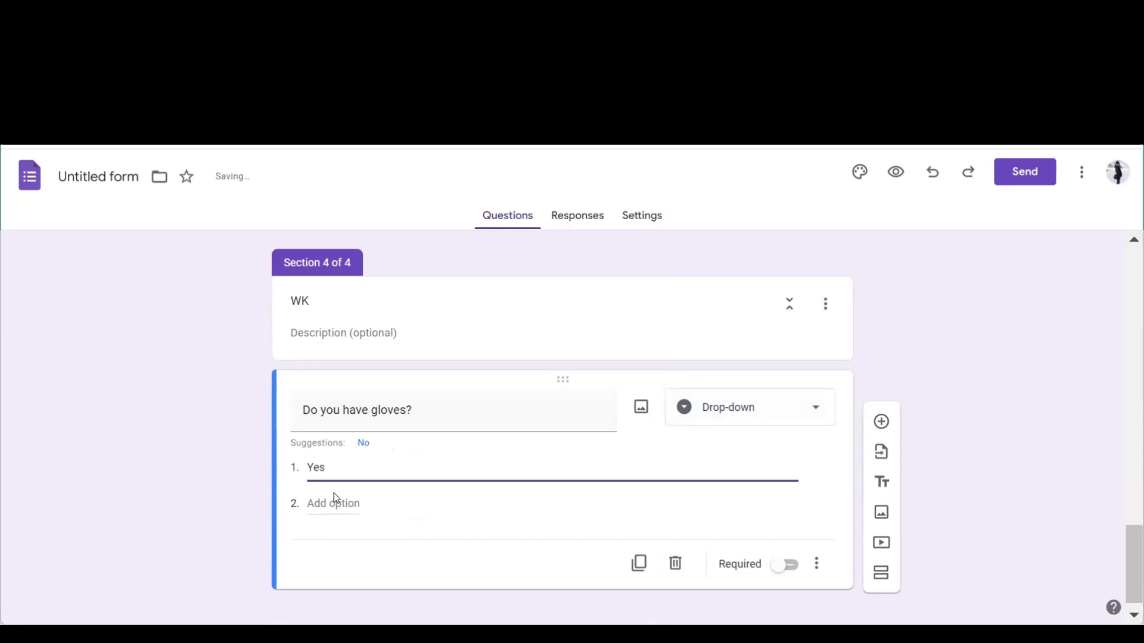
left_click(342, 505)
type("N")
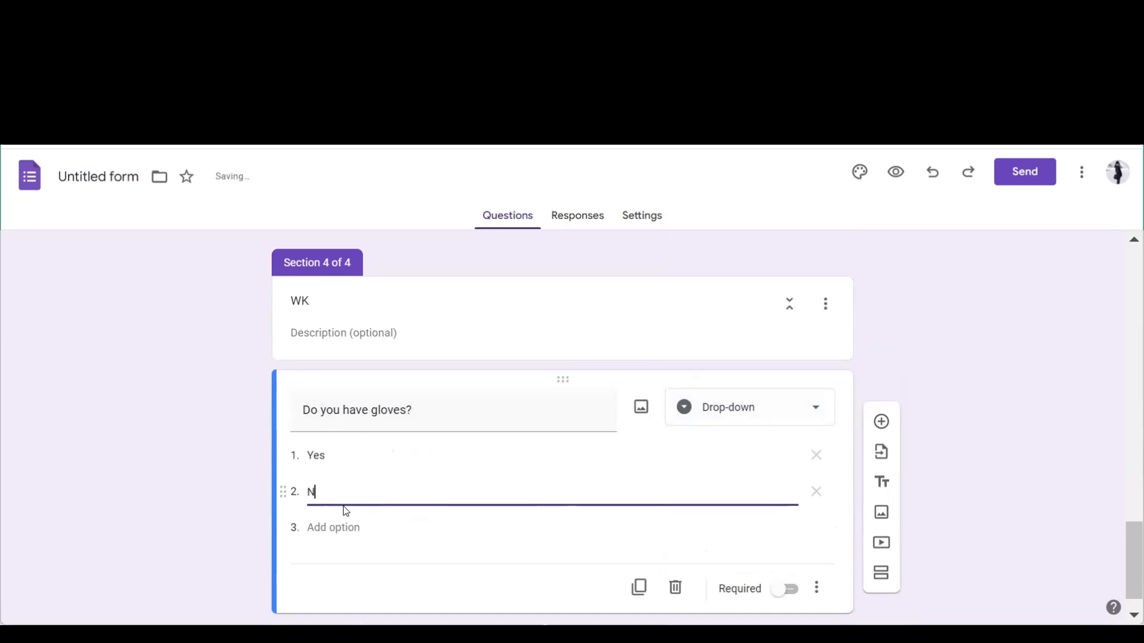
type("o")
- Route the Batting option of section 1's Preference question to section 2 (Batting)
scroll(692, 368, "up", 5)
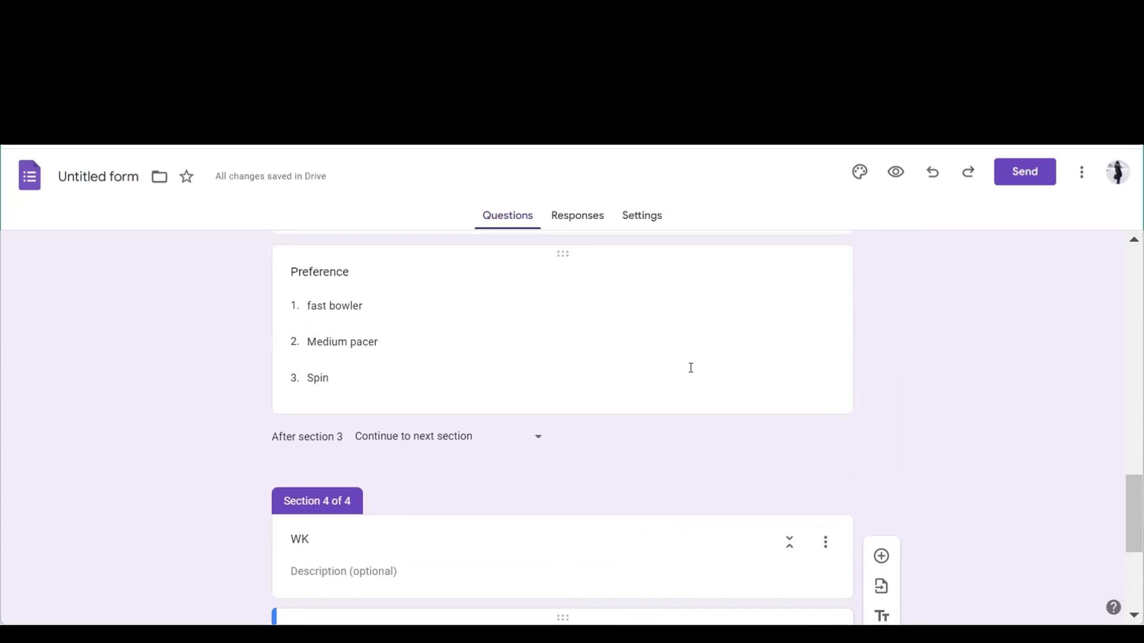
scroll(691, 368, "up", 3)
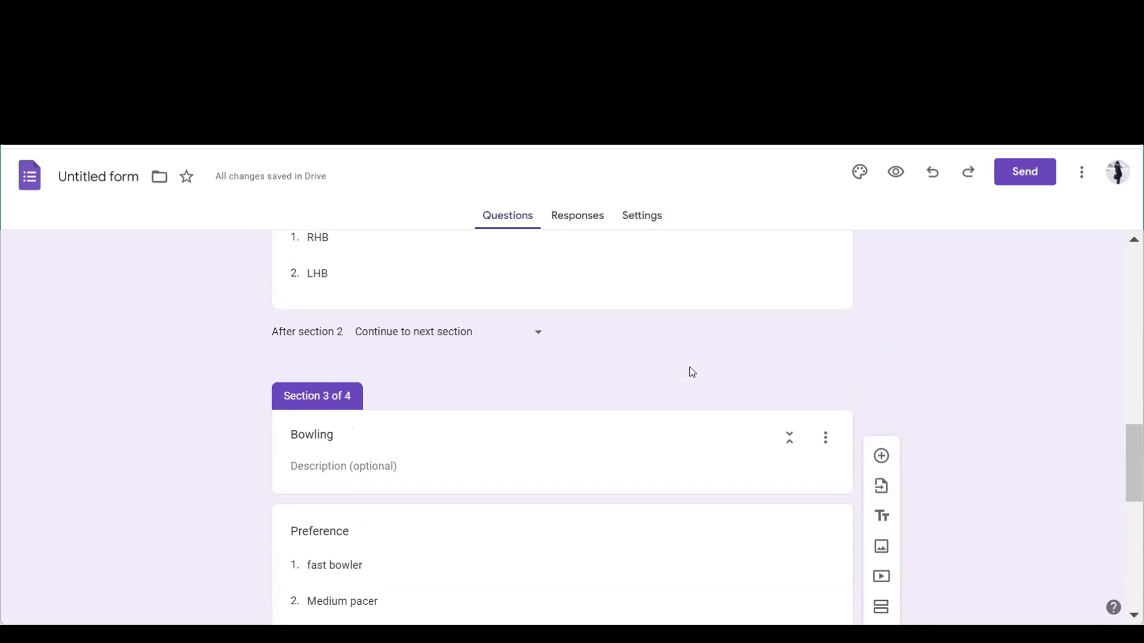
scroll(691, 368, "down", 2)
scroll(691, 368, "up", 5)
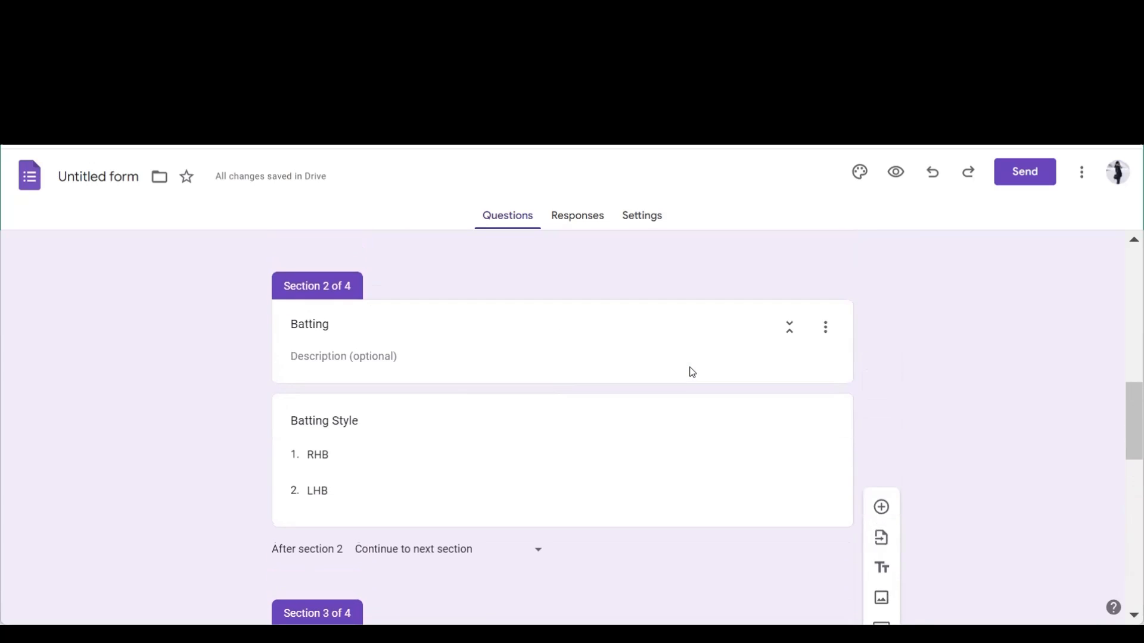
scroll(691, 368, "up", 4)
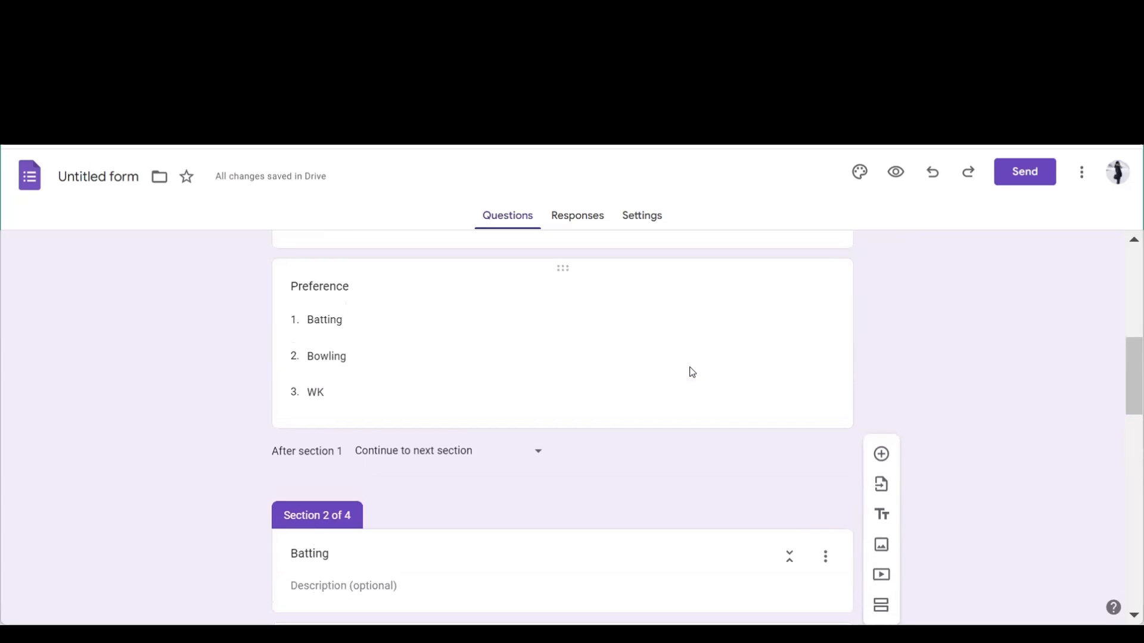
scroll(692, 372, "up", 1)
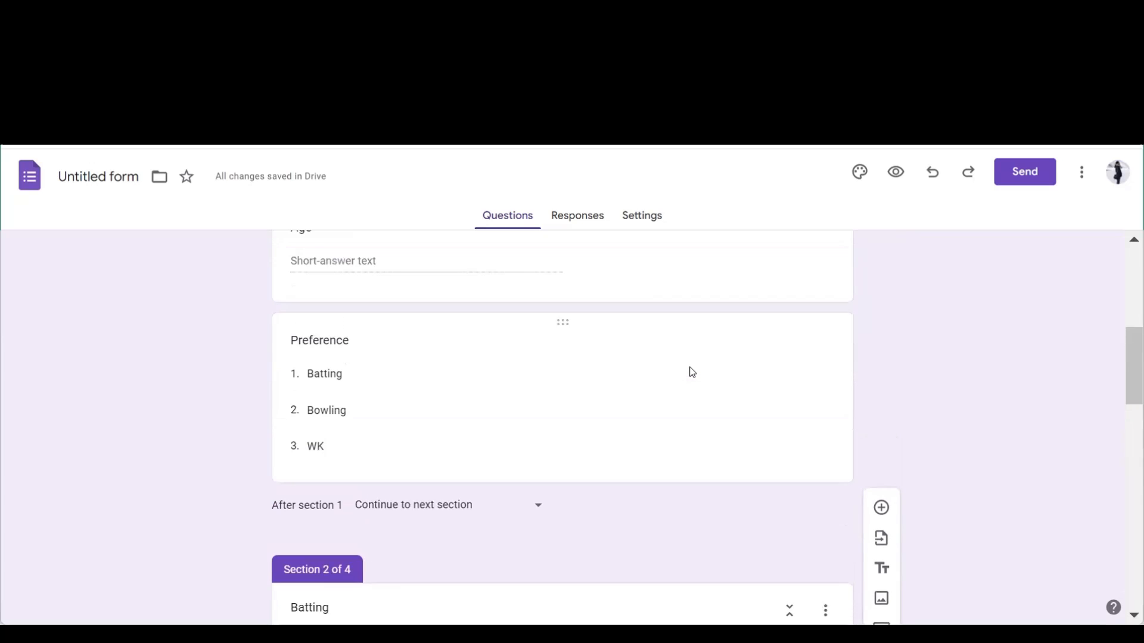
scroll(691, 368, "up", 1)
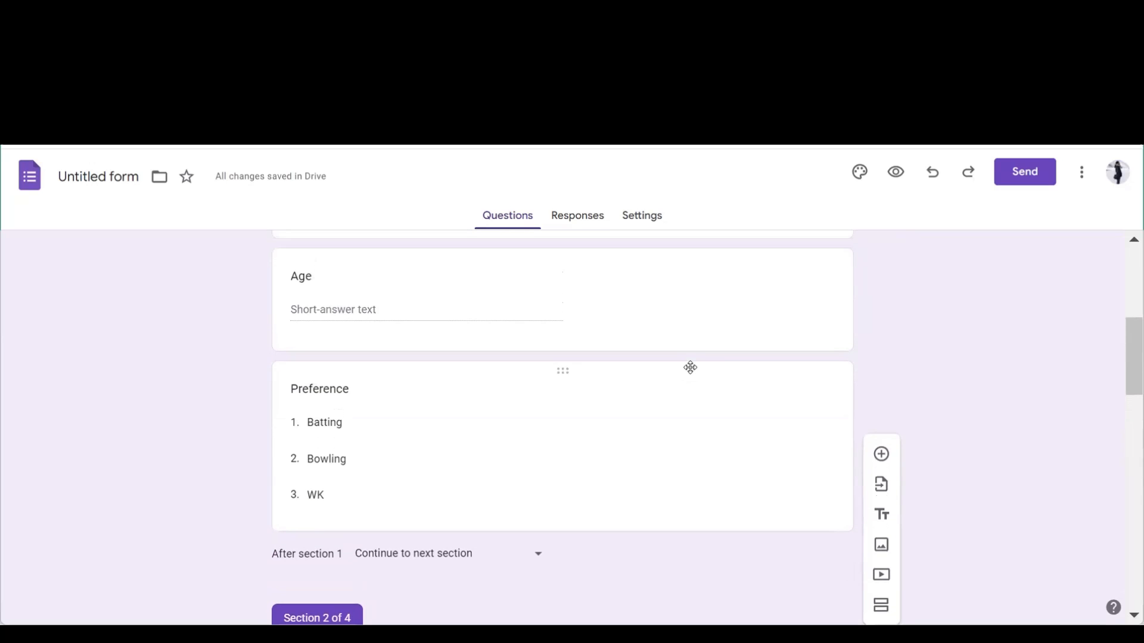
scroll(690, 367, "down", 1)
left_click(638, 370)
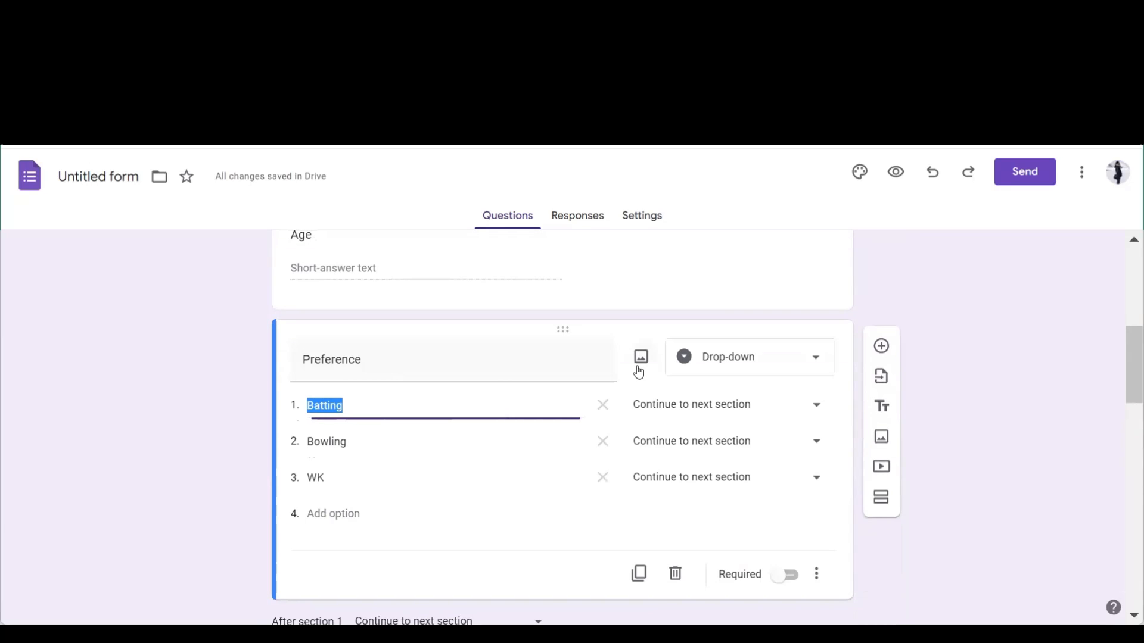
left_click(813, 420)
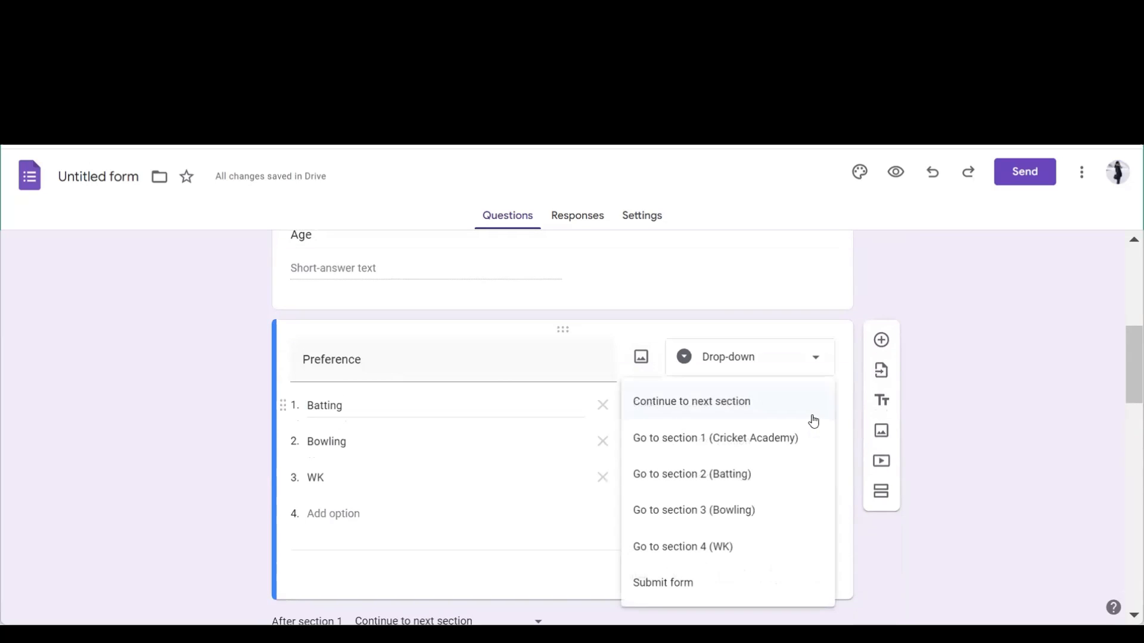
left_click(784, 470)
- Route the Preference question's Bowling option to section 3 (Bowling) and its WK option to section 4 (WK)
scroll(950, 449, "down", 1)
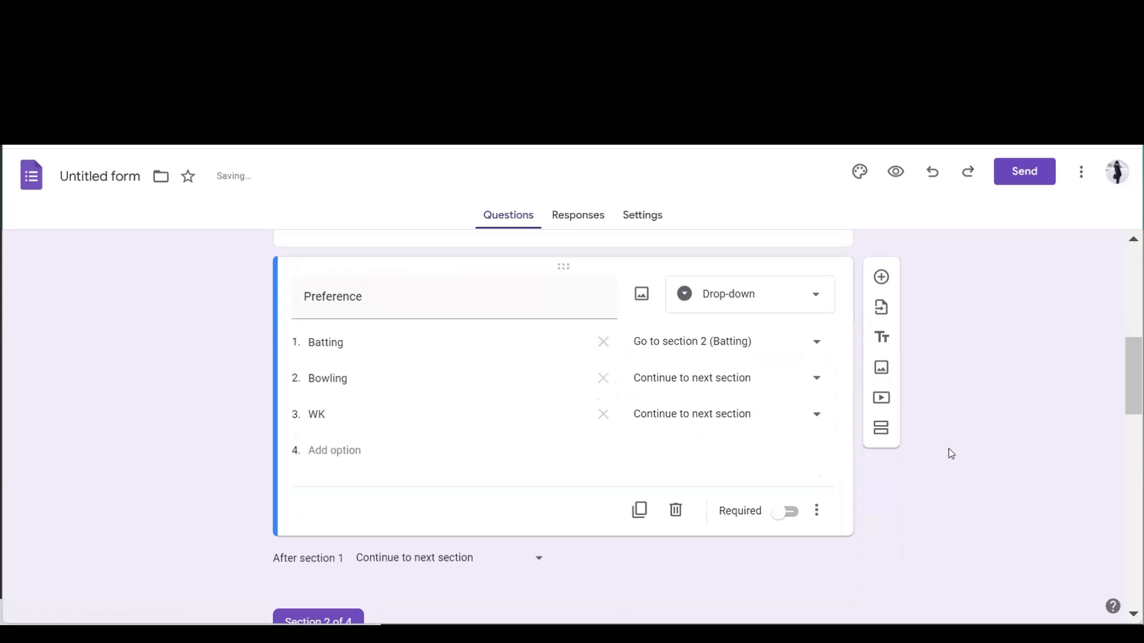
left_click(816, 380)
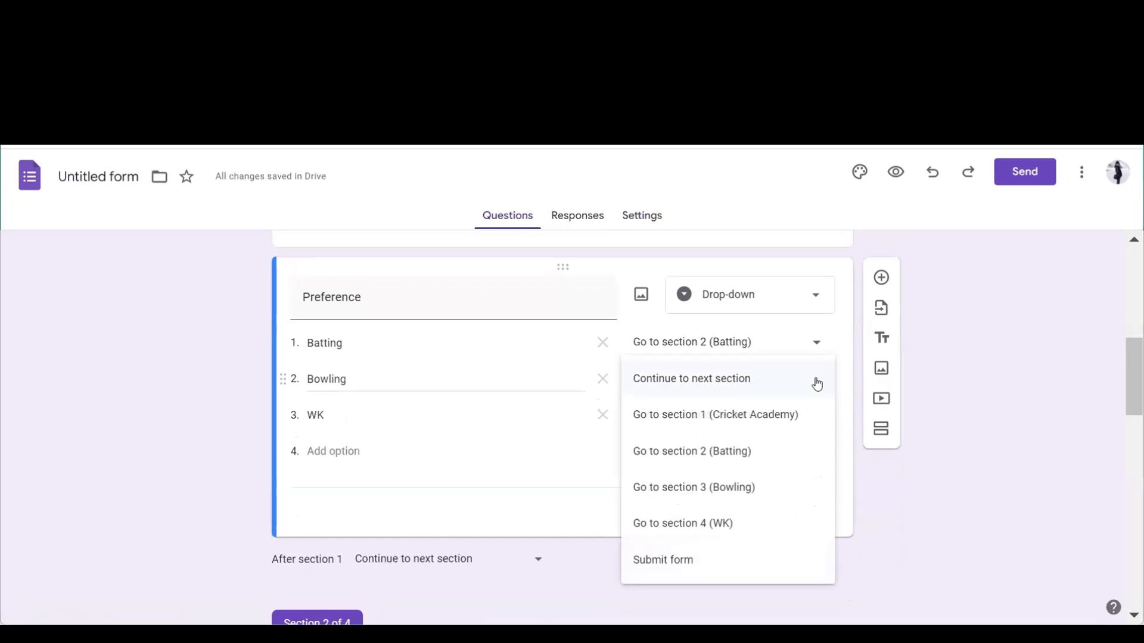
left_click(752, 484)
left_click(806, 423)
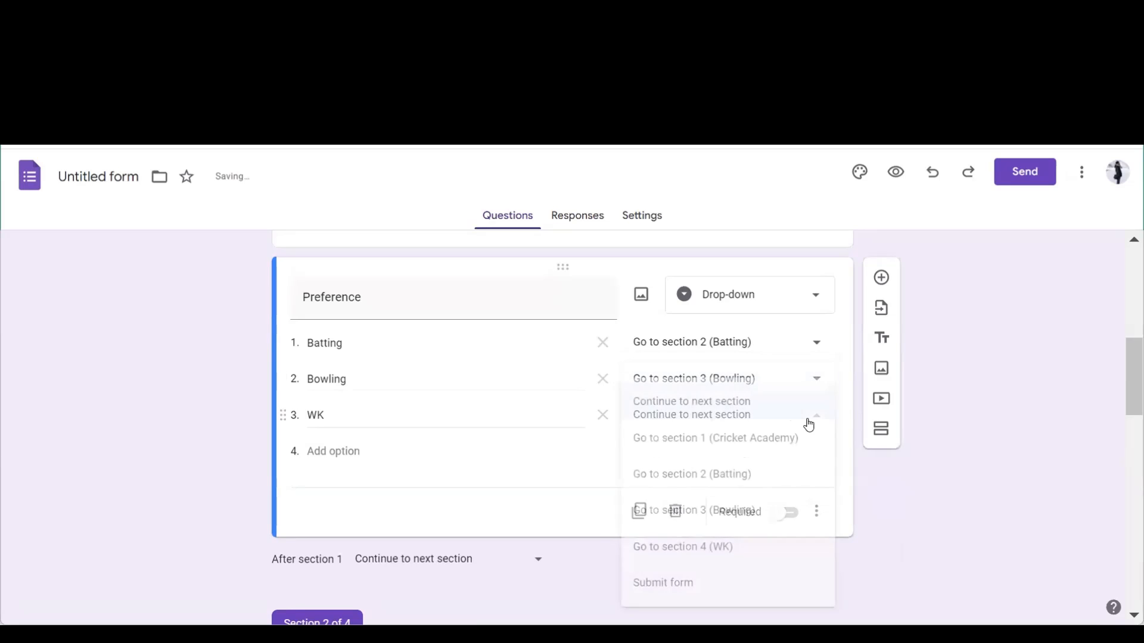
left_click(747, 542)
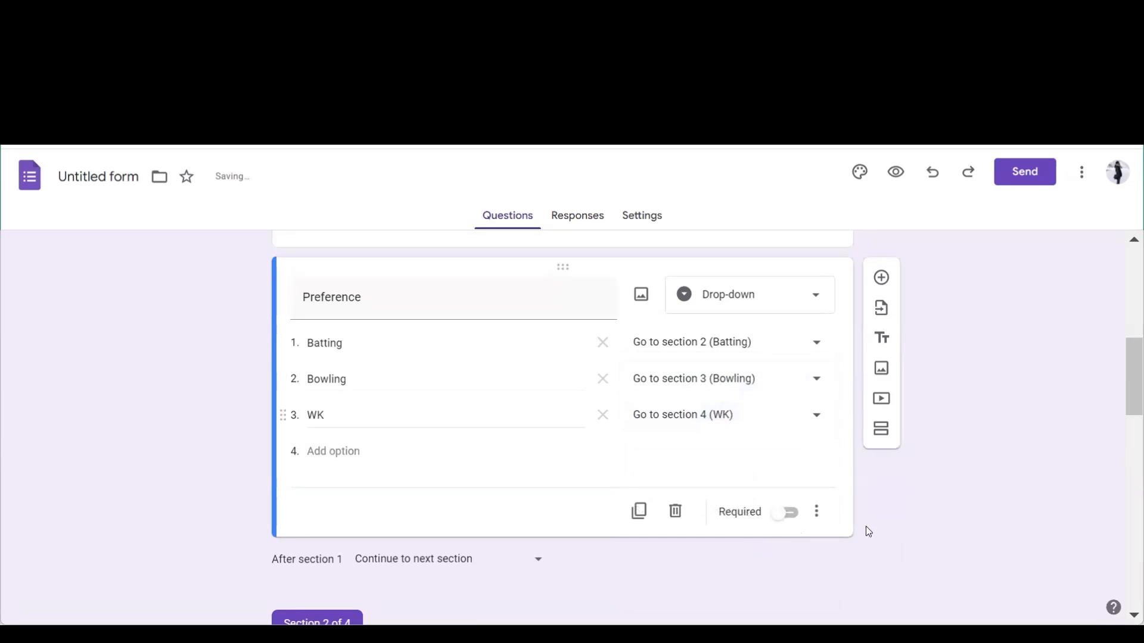
- Look back through the form's sections and open the preview of the Cricket Academy form
scroll(881, 515, "down", 15)
left_click(659, 532)
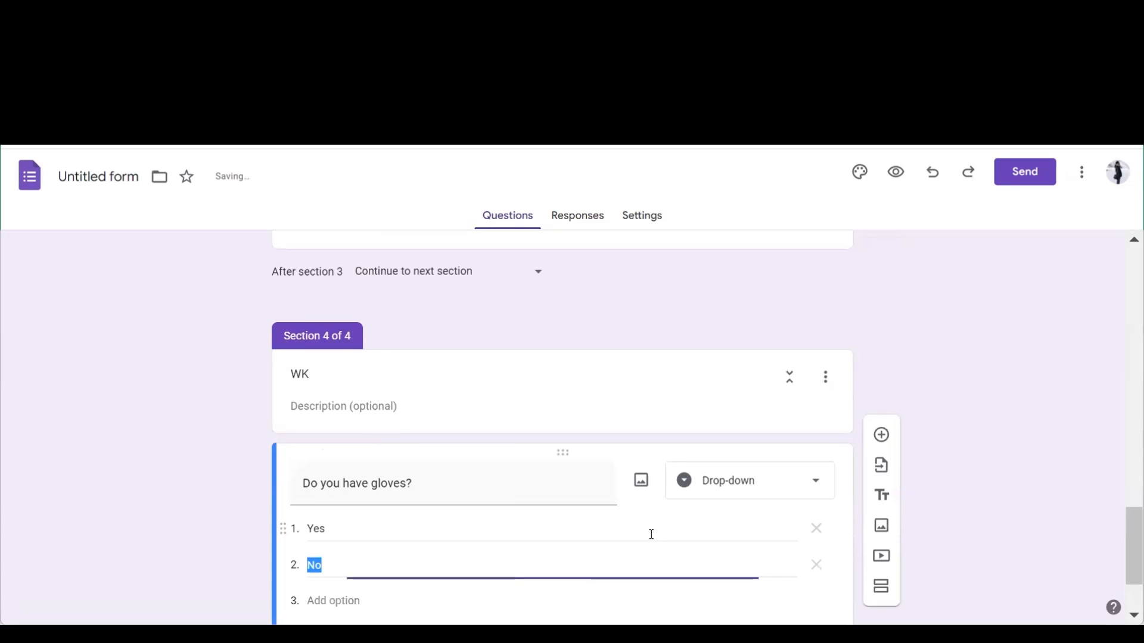
scroll(905, 431, "up", 10)
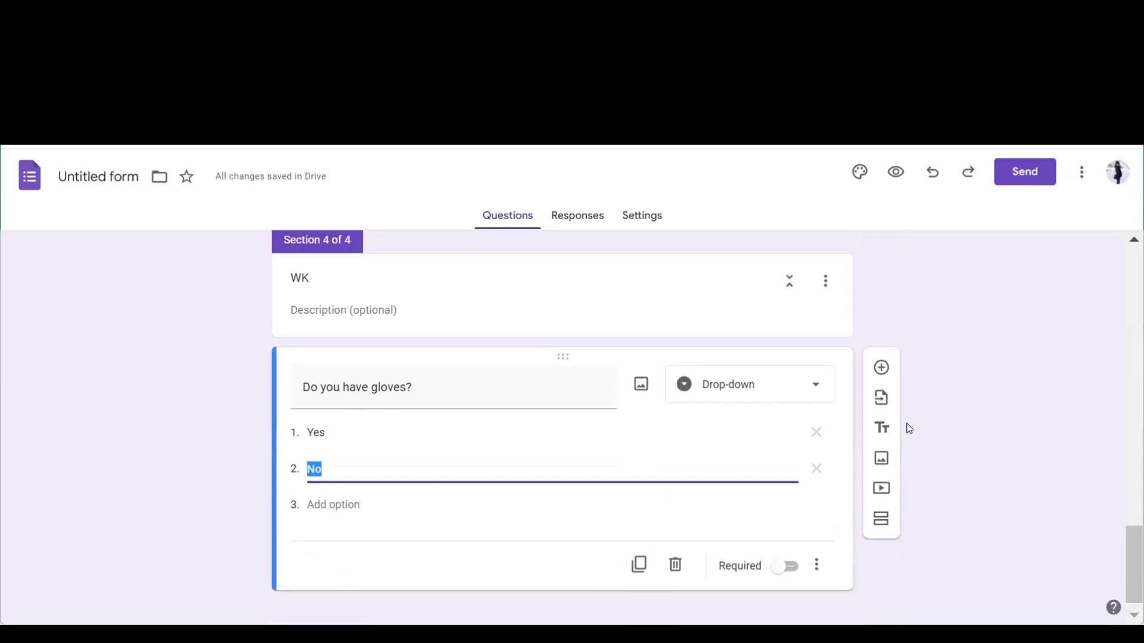
scroll(909, 429, "up", 10)
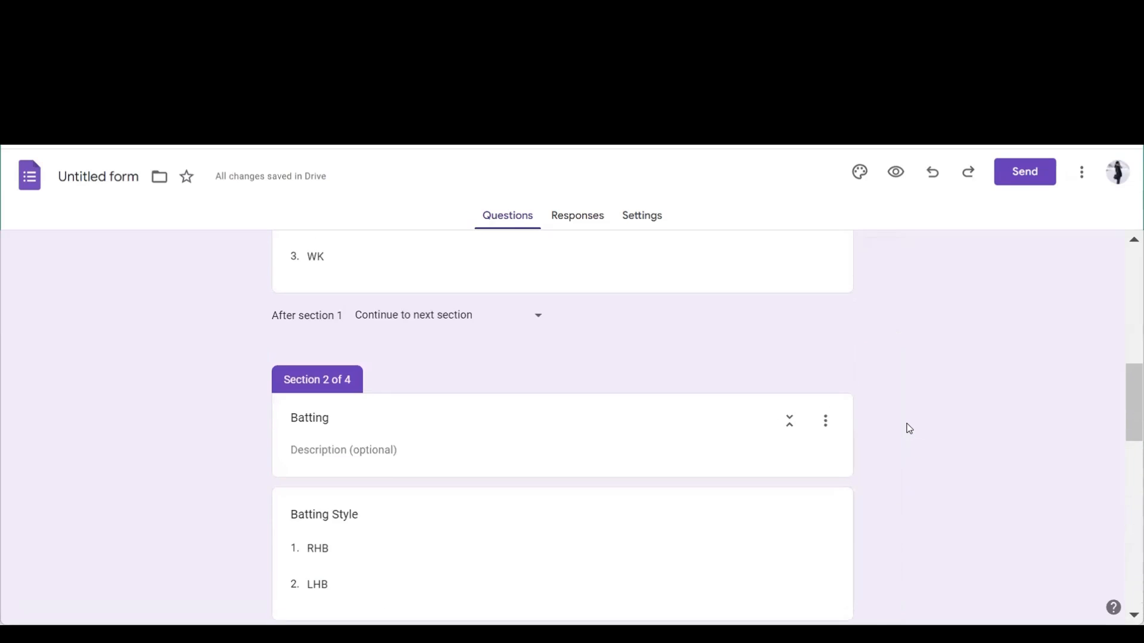
scroll(909, 429, "up", 1)
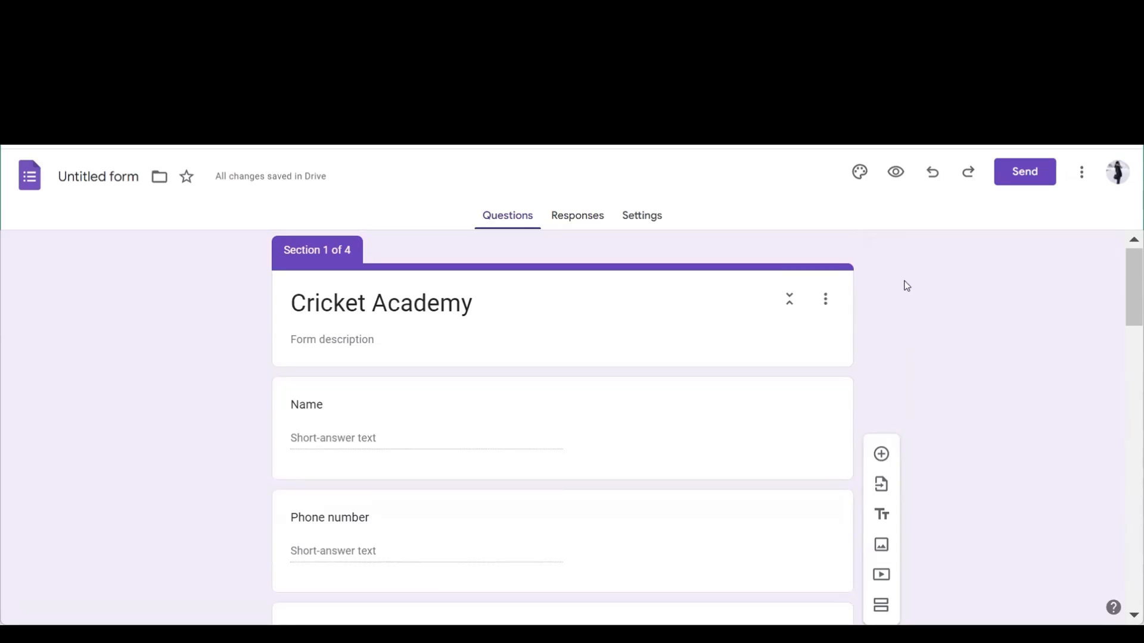
left_click(895, 173)
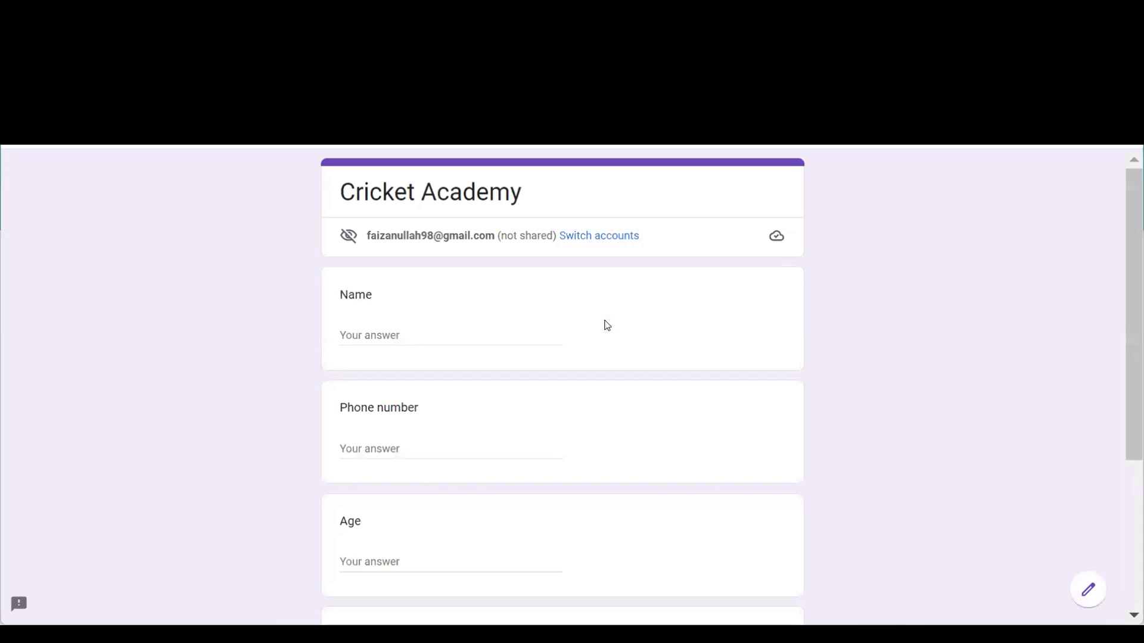
- Test the branching in the preview by choosing Bowling as the Preference and continuing to the following page
scroll(557, 328, "down", 4)
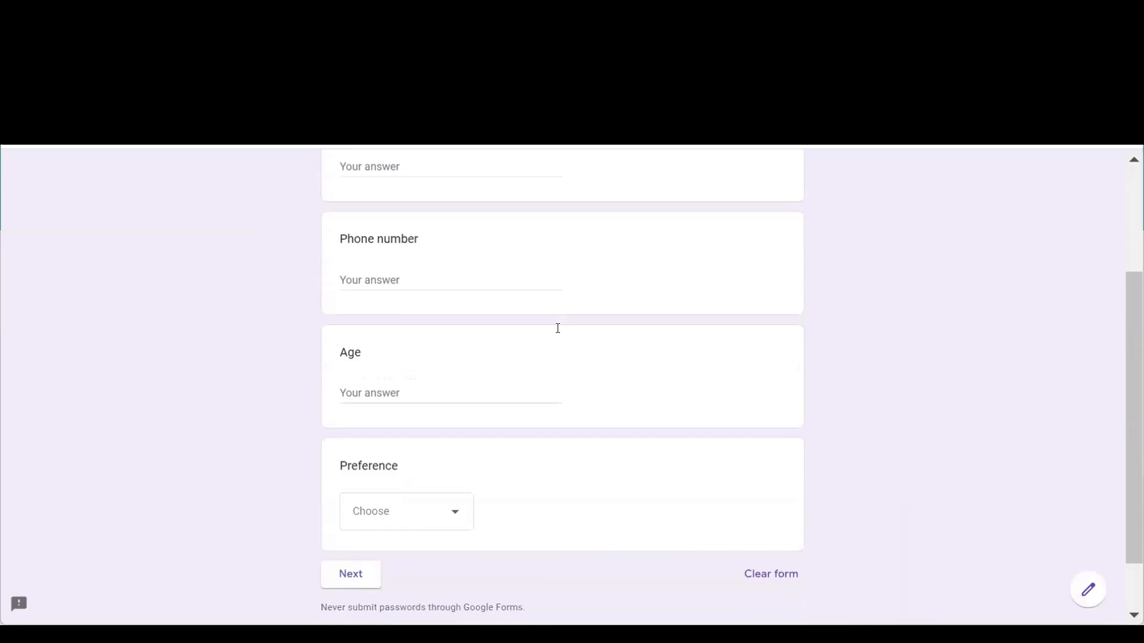
scroll(557, 328, "up", 4)
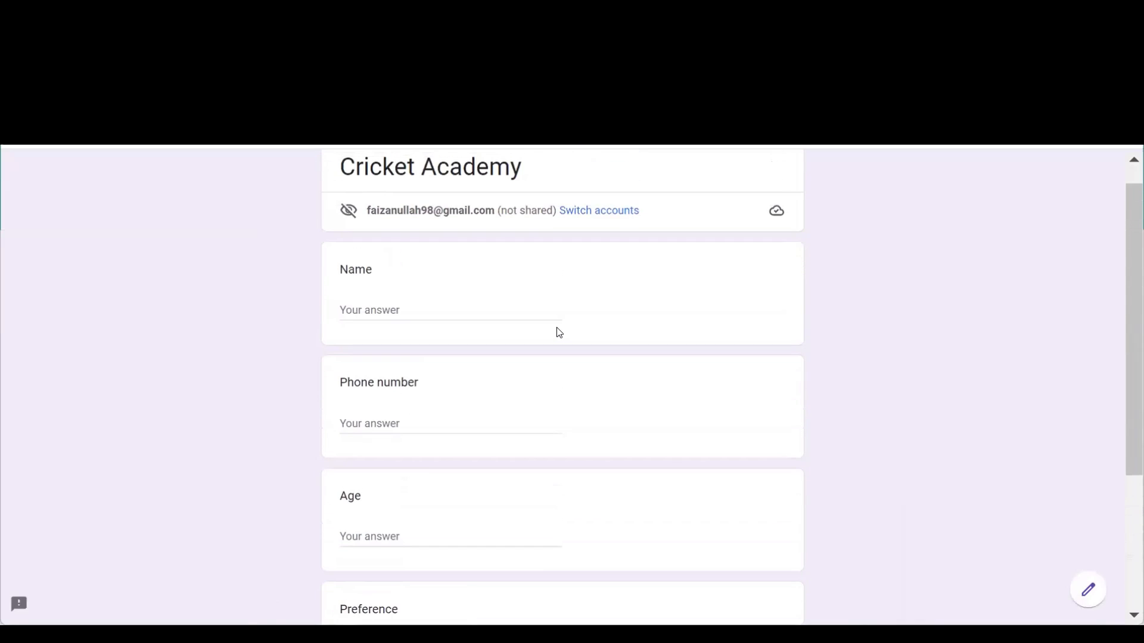
scroll(560, 333, "up", 1)
scroll(559, 333, "down", 3)
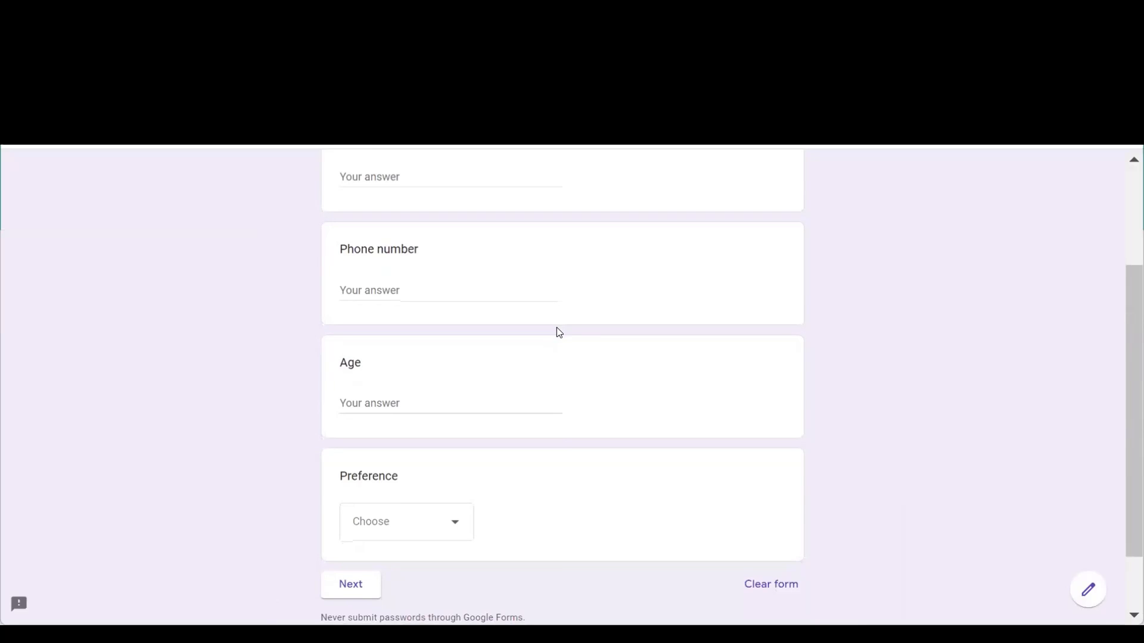
scroll(559, 332, "down", 2)
left_click(373, 461)
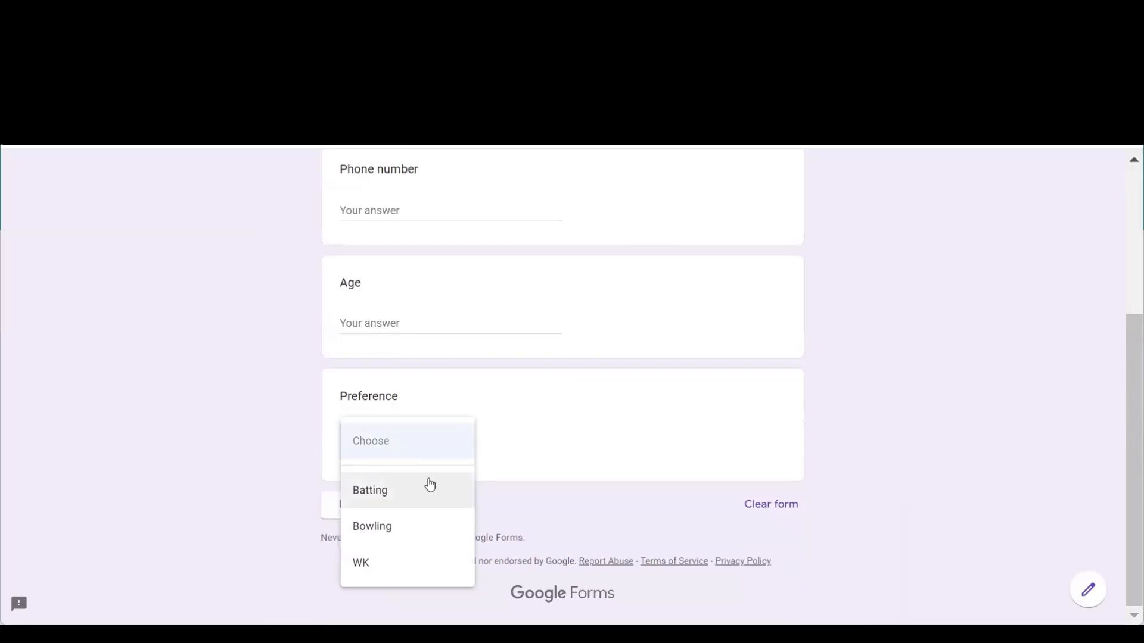
left_click(431, 524)
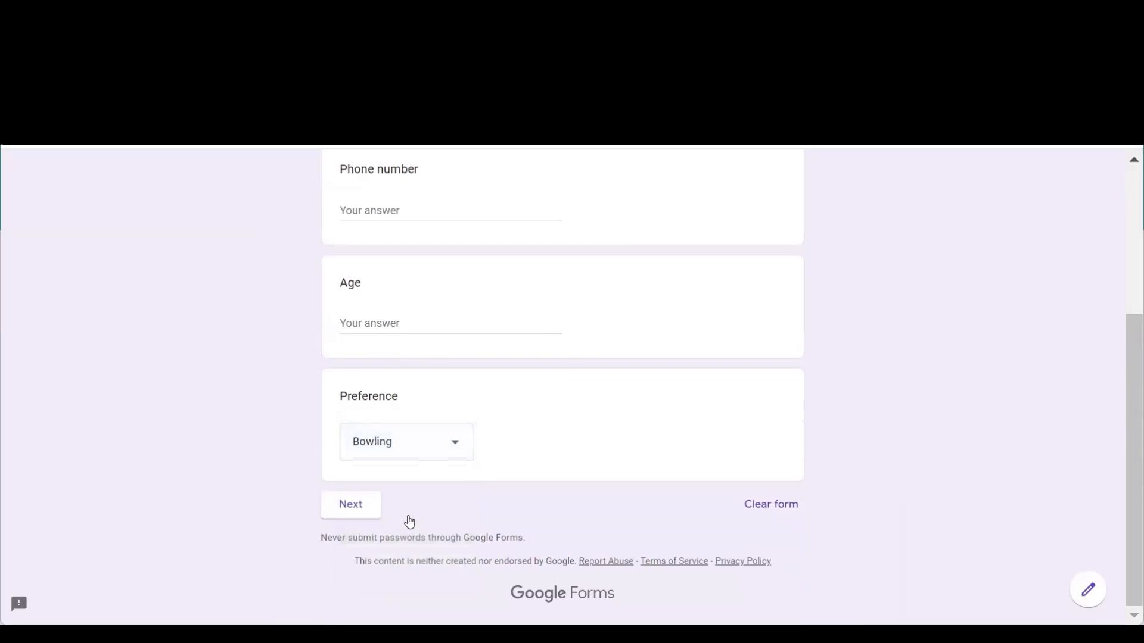
left_click(363, 508)
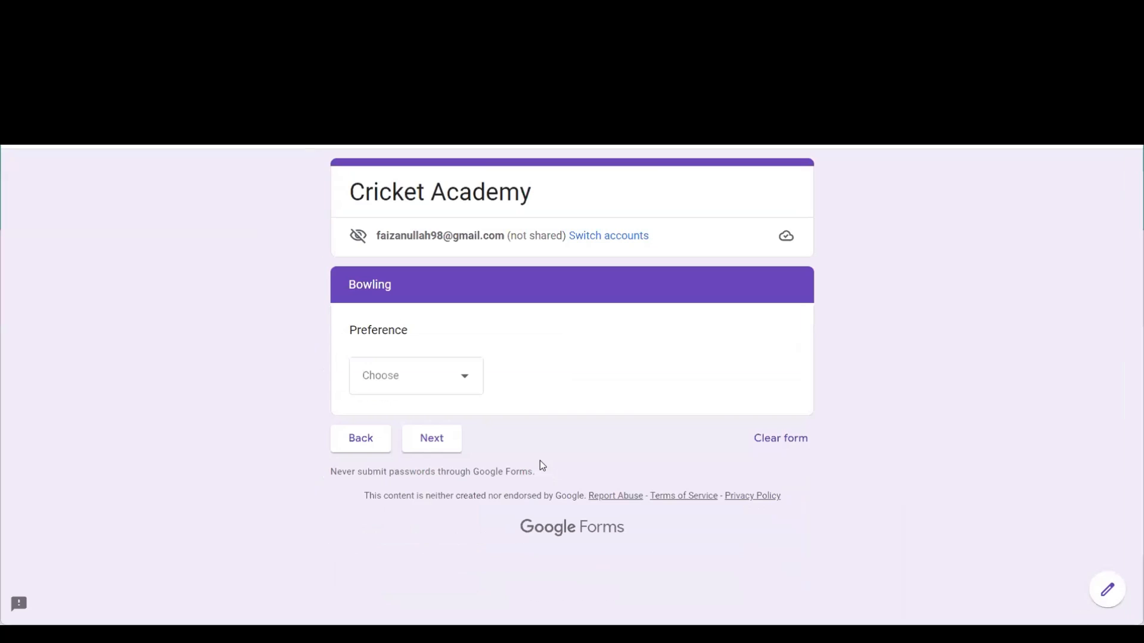
- Answer the previewed Bowling section's Preference question with fast bowler and continue to the following page
left_click(448, 387)
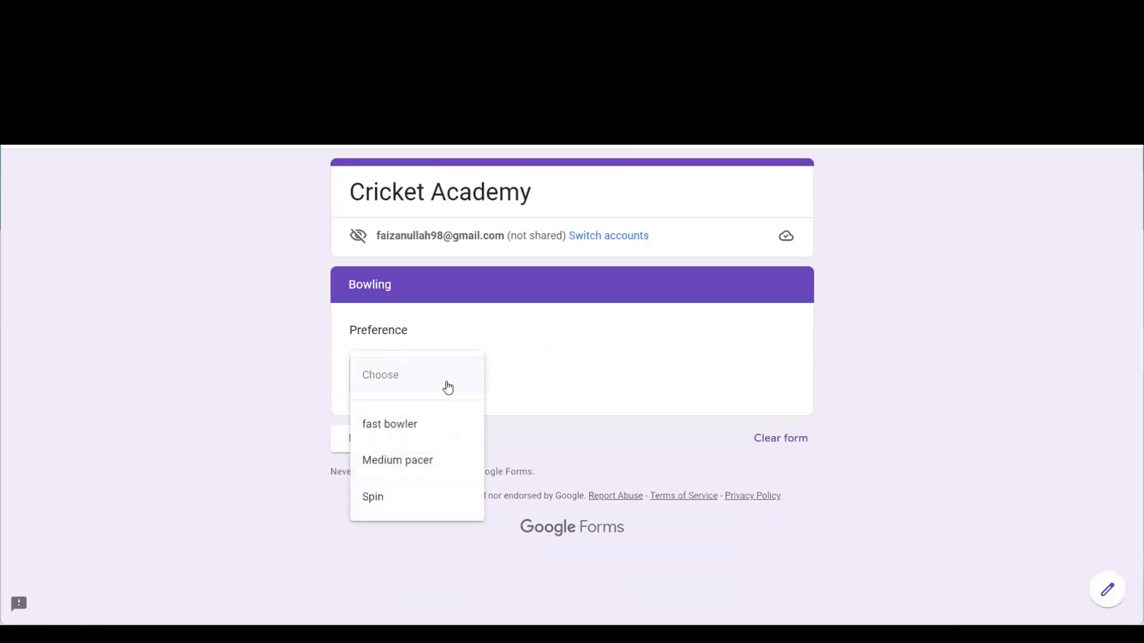
left_click(441, 422)
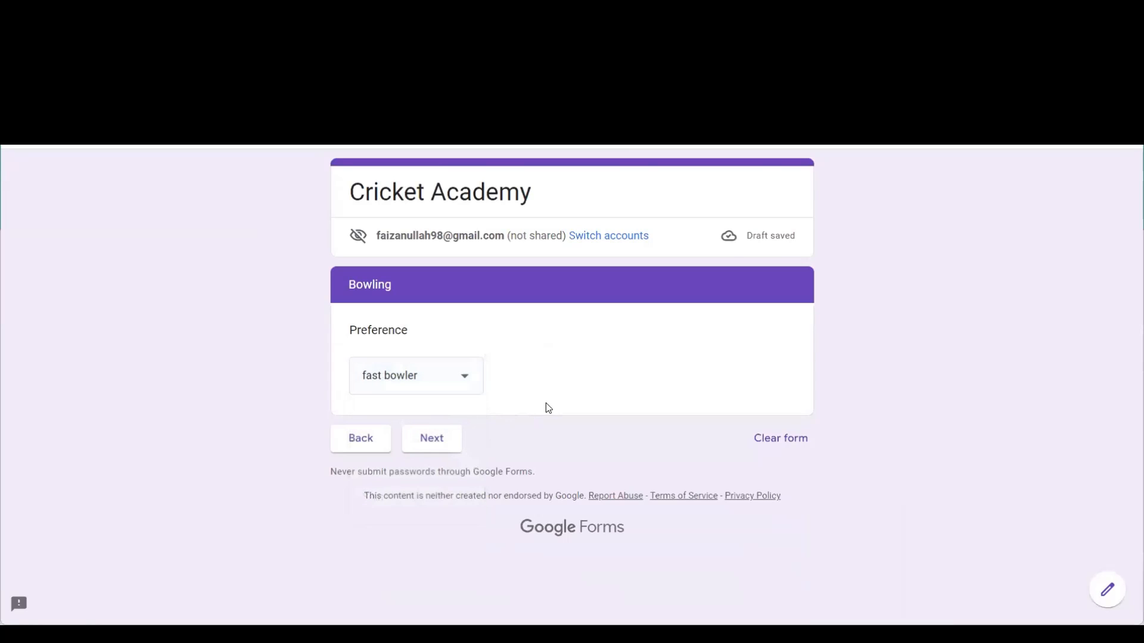
left_click(446, 434)
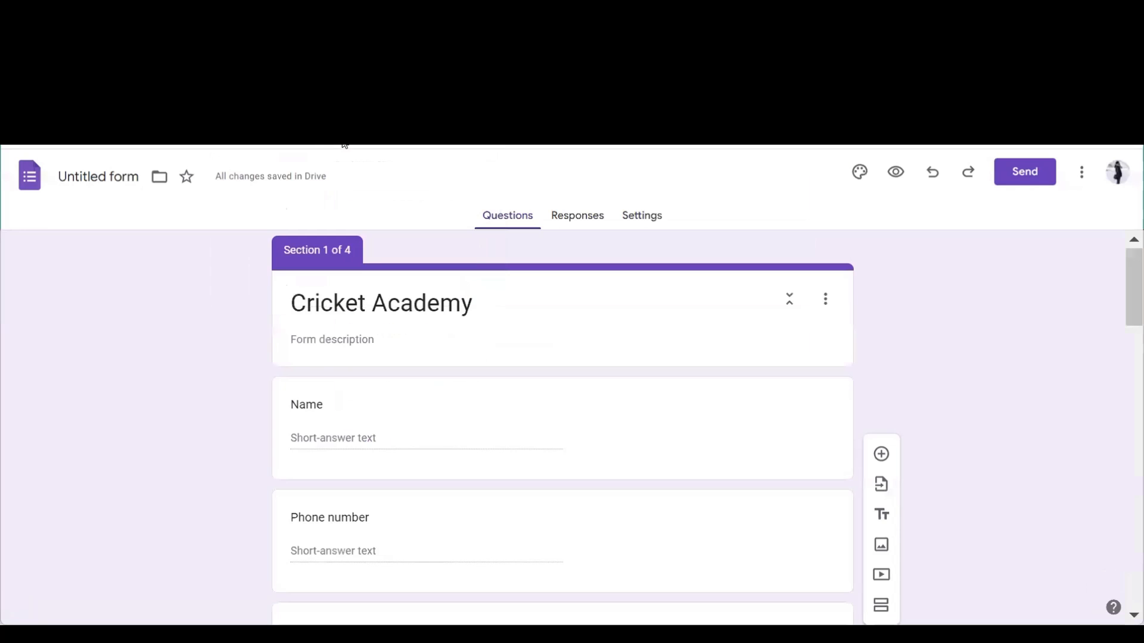
- Back in the form editor, set the action after section 3 (Bowling) to Submit form
scroll(496, 492, "down", 15)
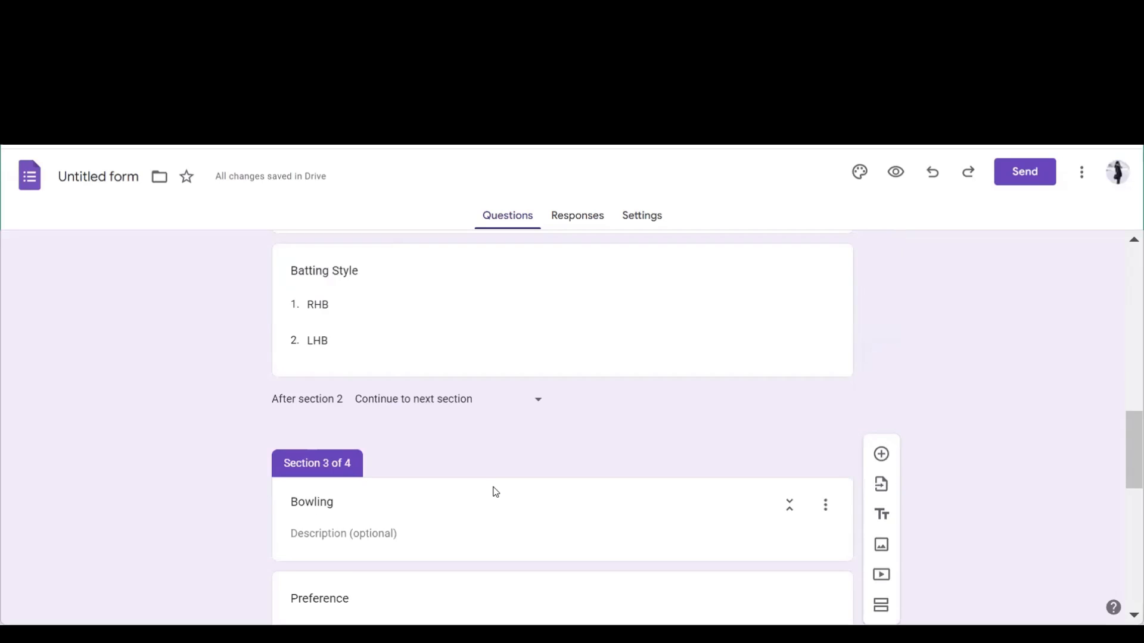
scroll(496, 492, "down", 7)
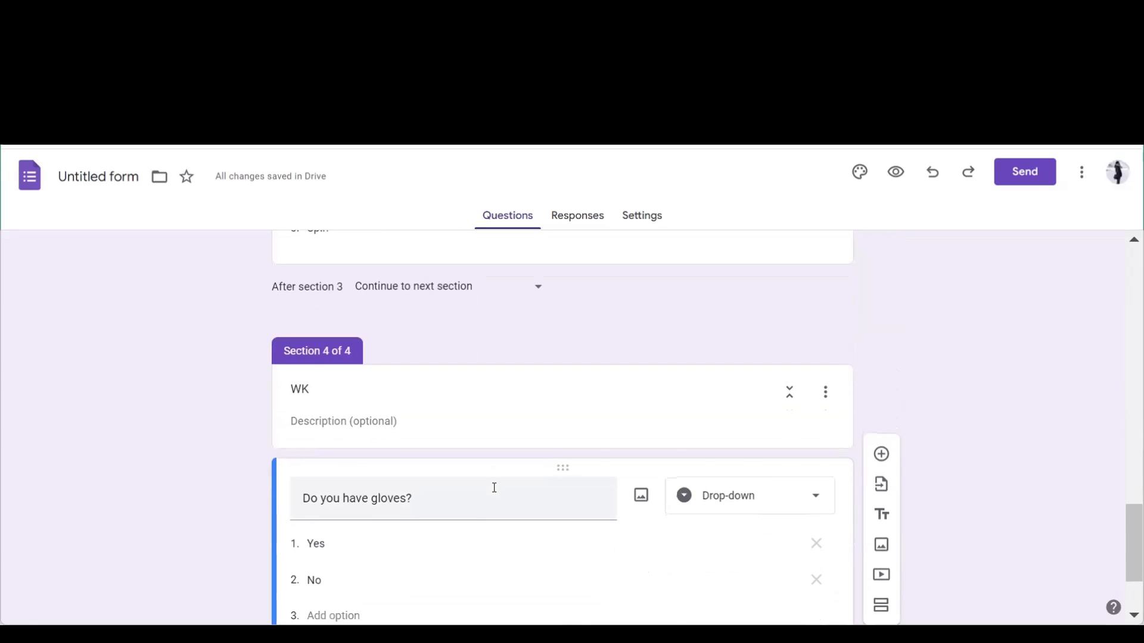
scroll(496, 493, "up", 5)
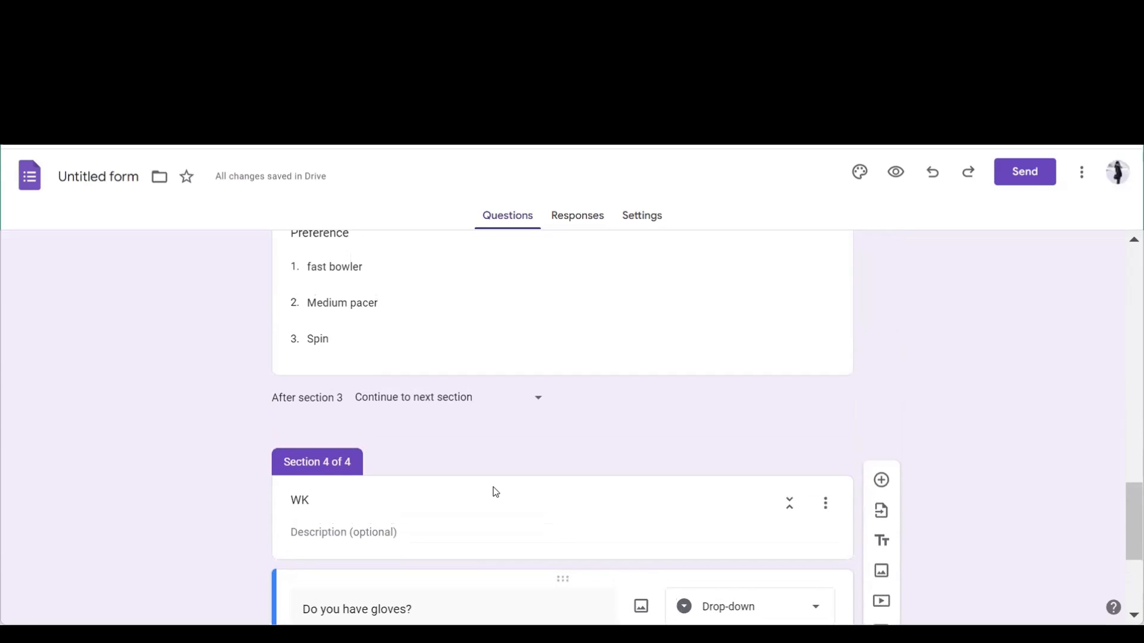
scroll(493, 486, "up", 1)
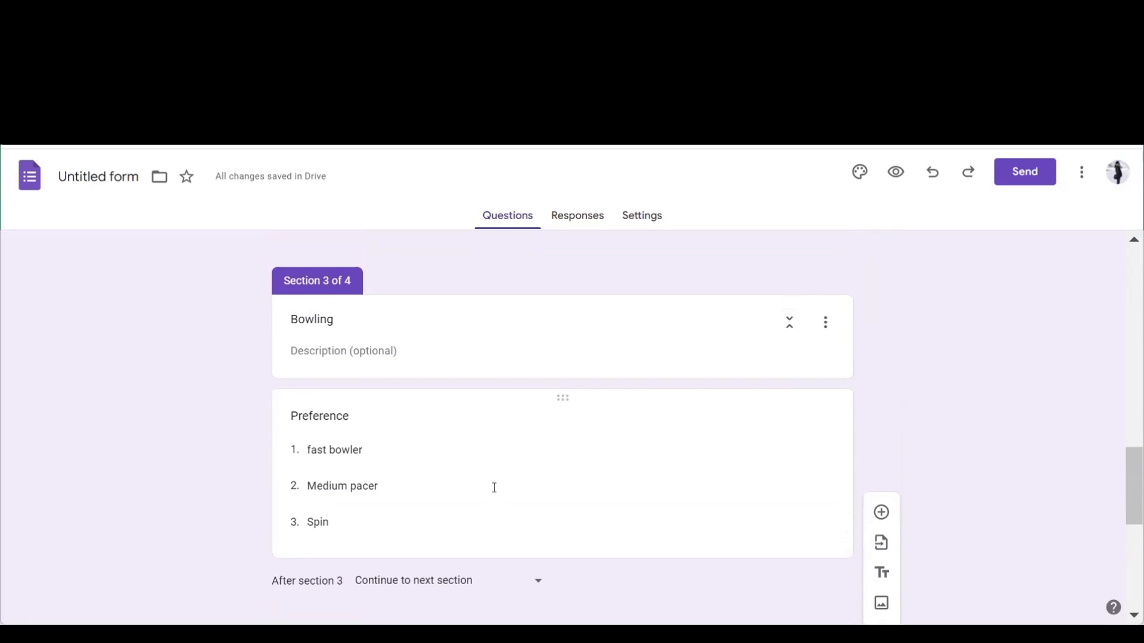
scroll(498, 498, "down", 1)
left_click(532, 513)
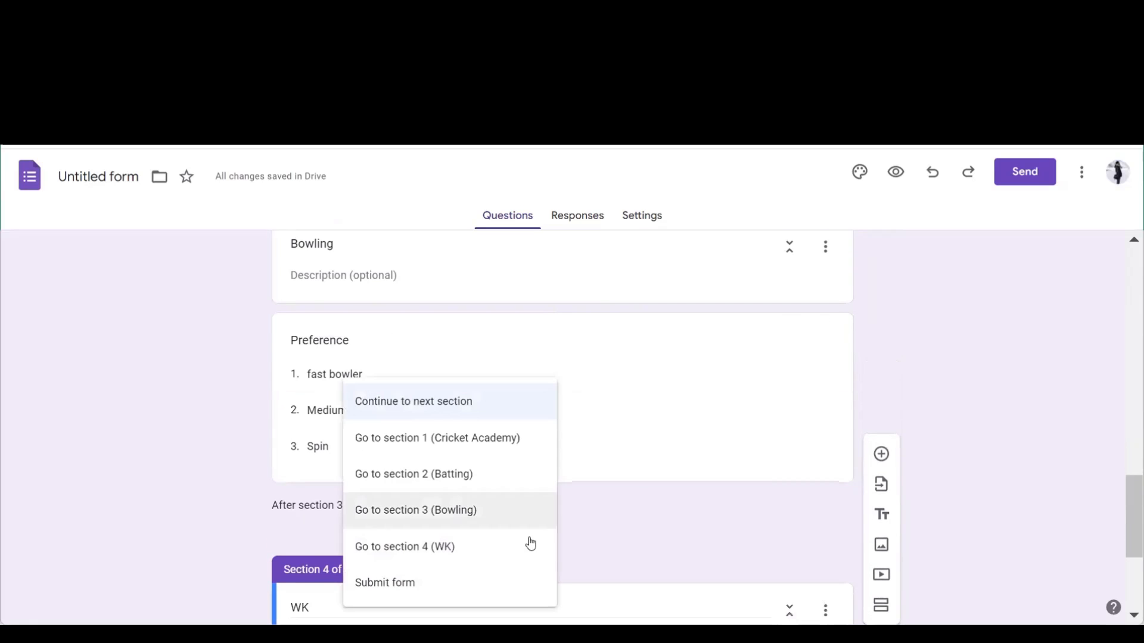
left_click(495, 584)
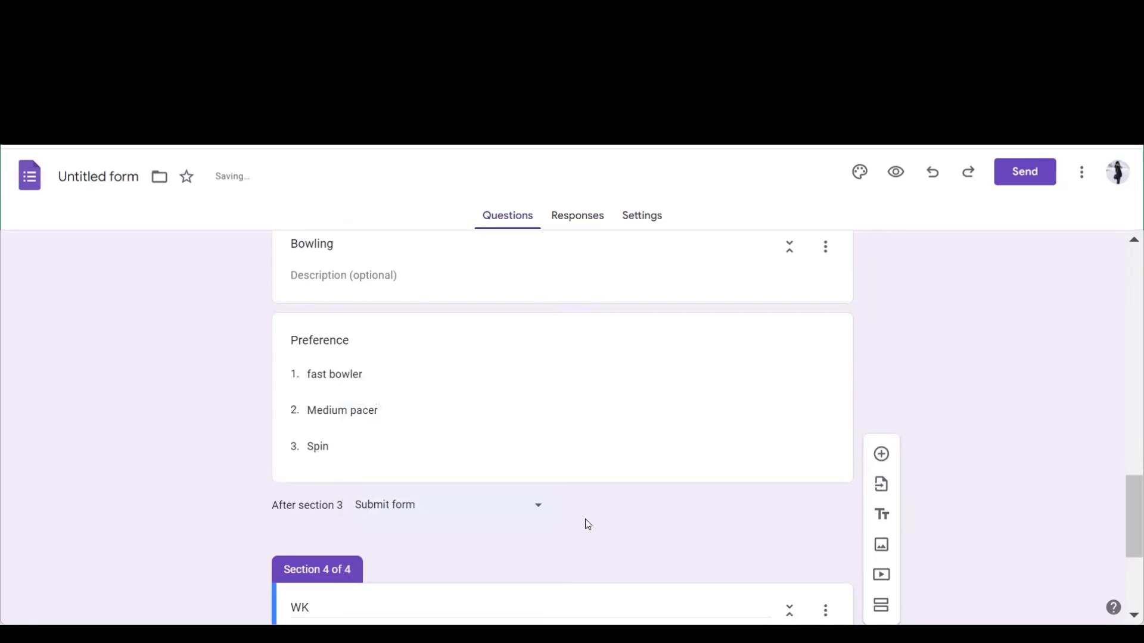
- Set the action after section 2 (Batting) to Submit form
scroll(588, 525, "up", 2)
scroll(588, 524, "up", 4)
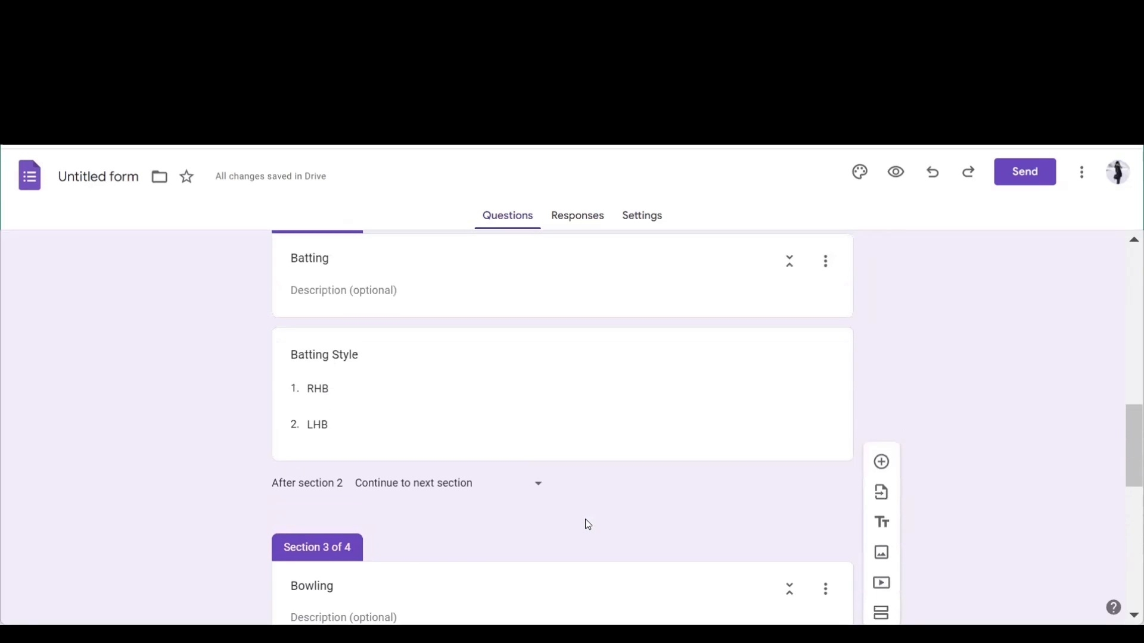
scroll(588, 524, "up", 5)
scroll(589, 525, "down", 5)
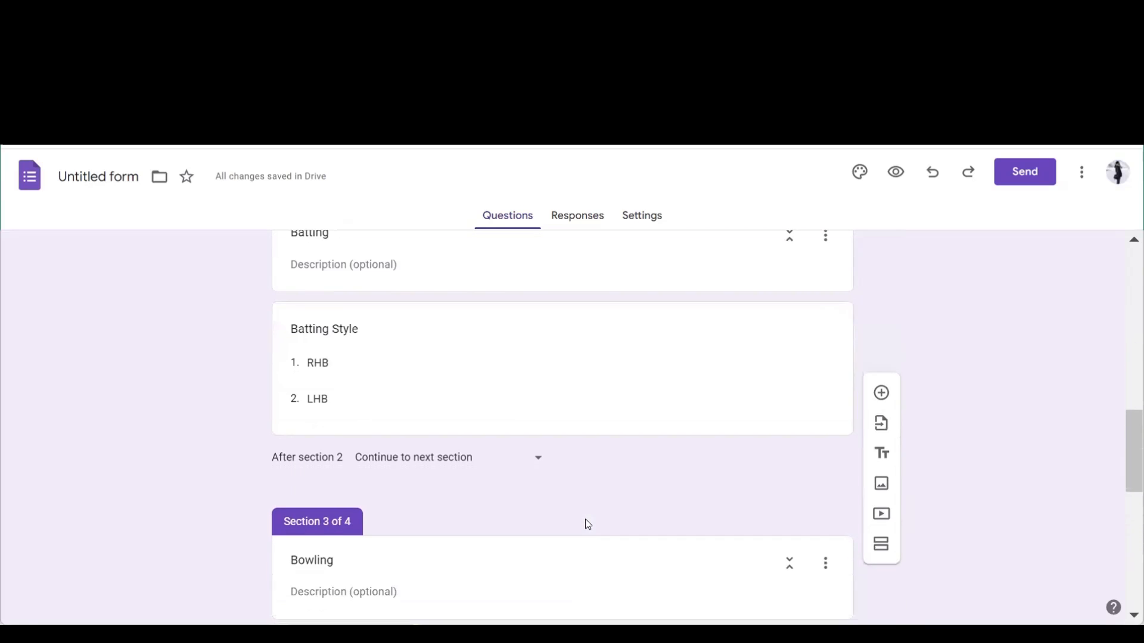
scroll(588, 524, "down", 6)
scroll(587, 521, "up", 3)
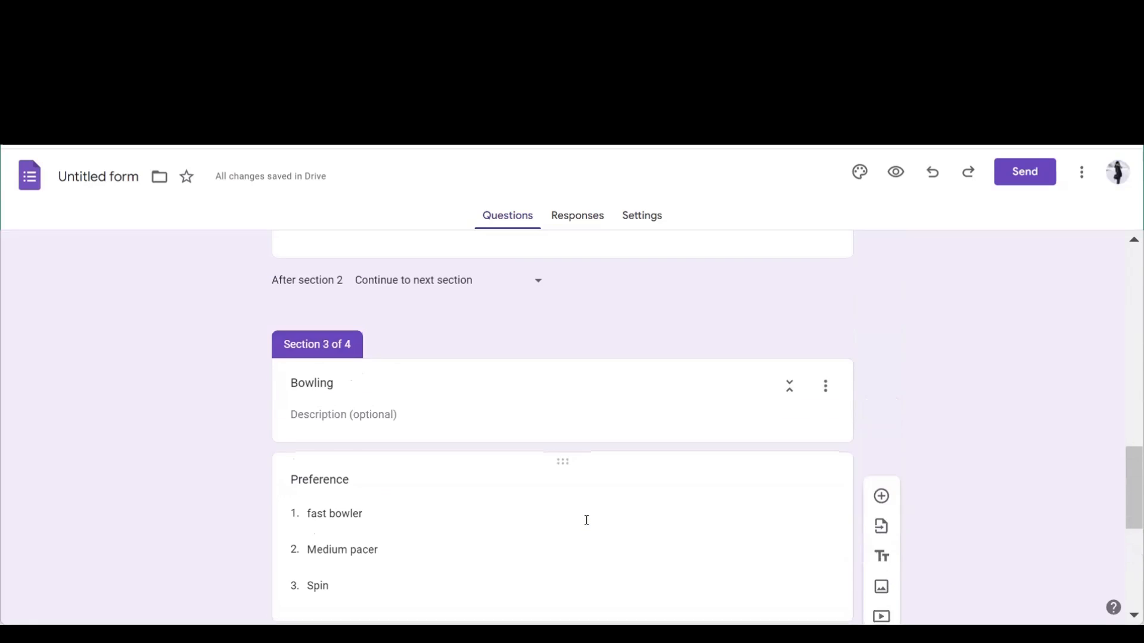
scroll(587, 521, "up", 3)
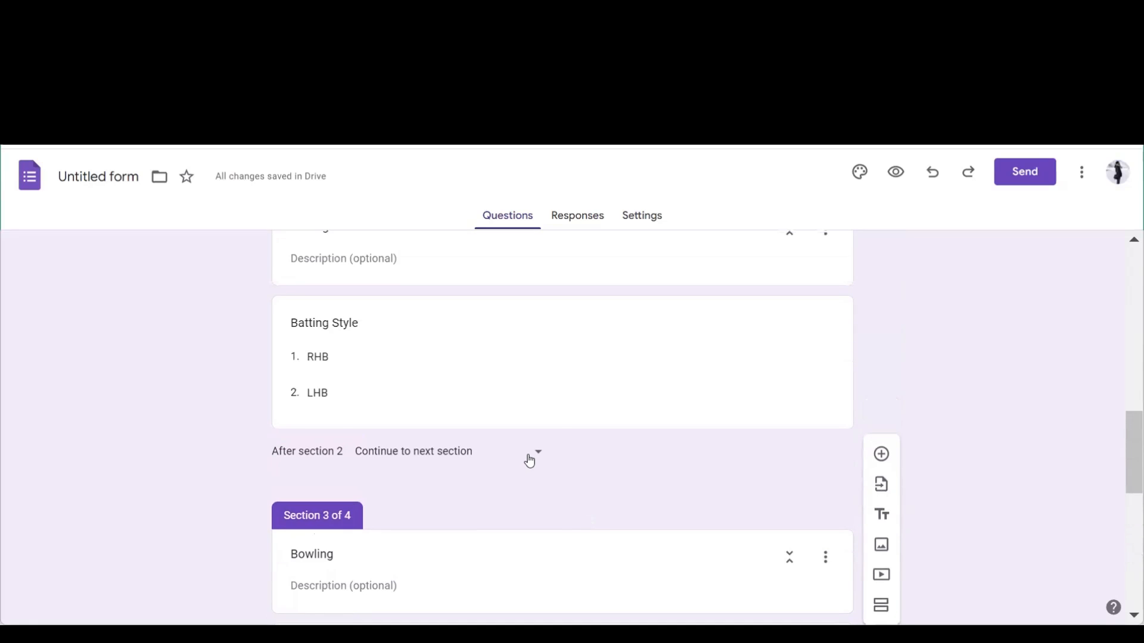
left_click(529, 461)
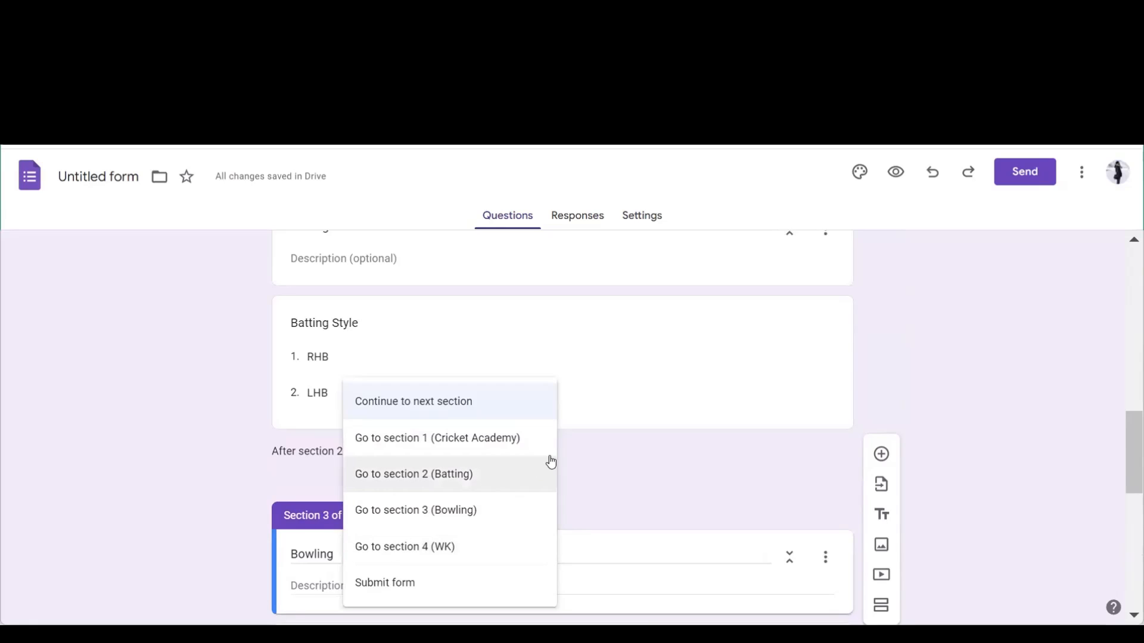
left_click(470, 582)
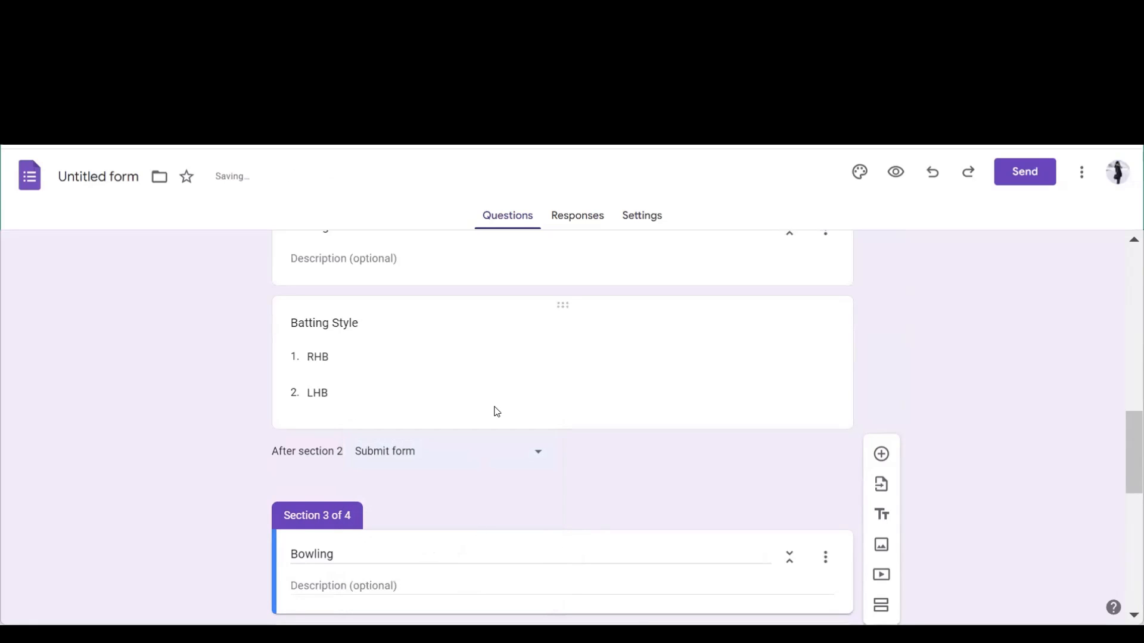
- Preview the form and submit a test response with Bowling as the Preference and fast bowler in the Bowling section
scroll(497, 412, "up", 2)
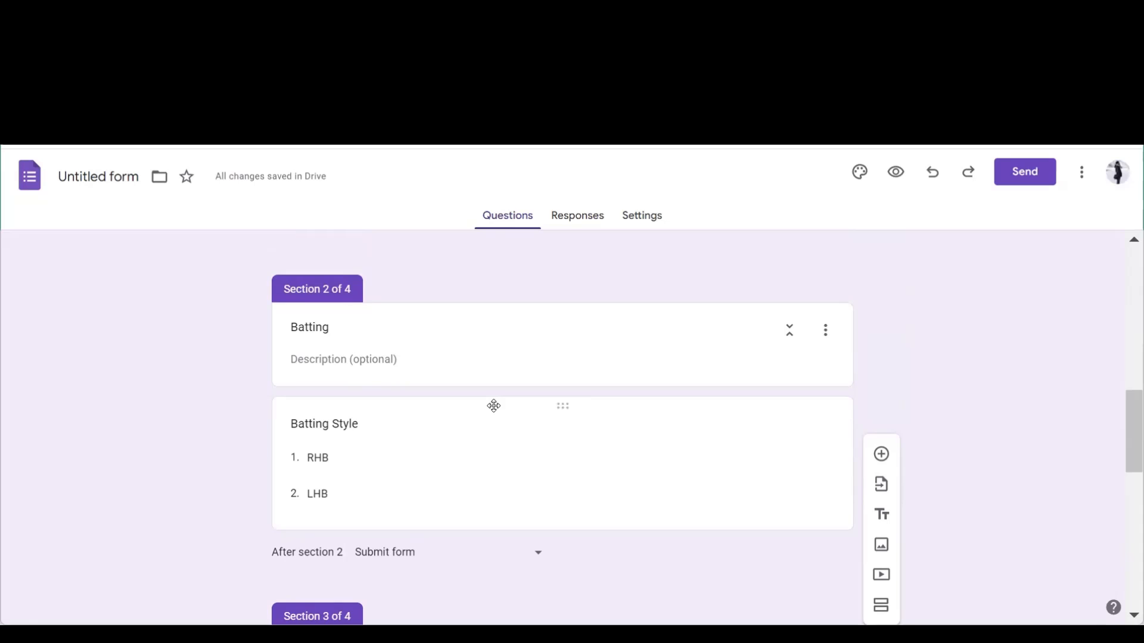
scroll(494, 405, "down", 10)
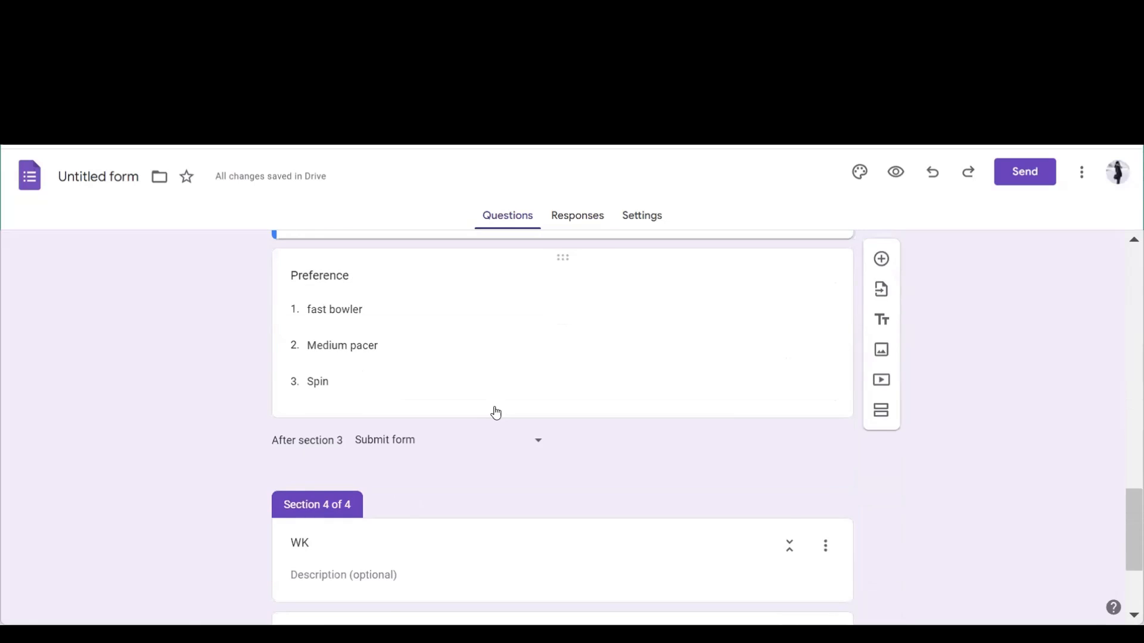
scroll(496, 413, "down", 3)
scroll(496, 411, "up", 3)
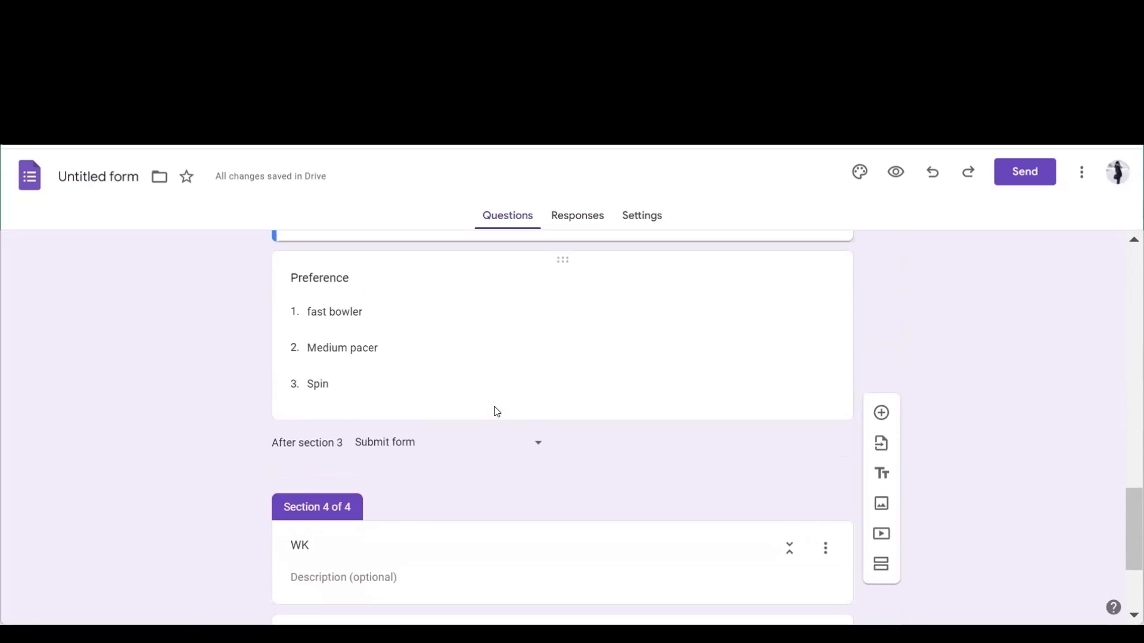
scroll(496, 411, "up", 1)
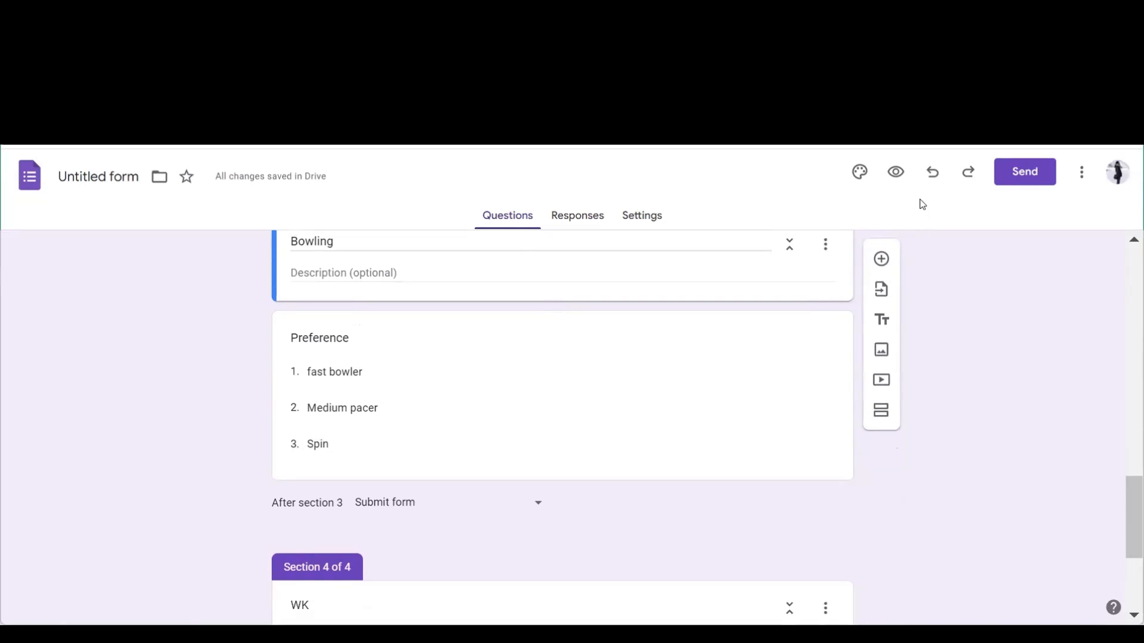
left_click(900, 177)
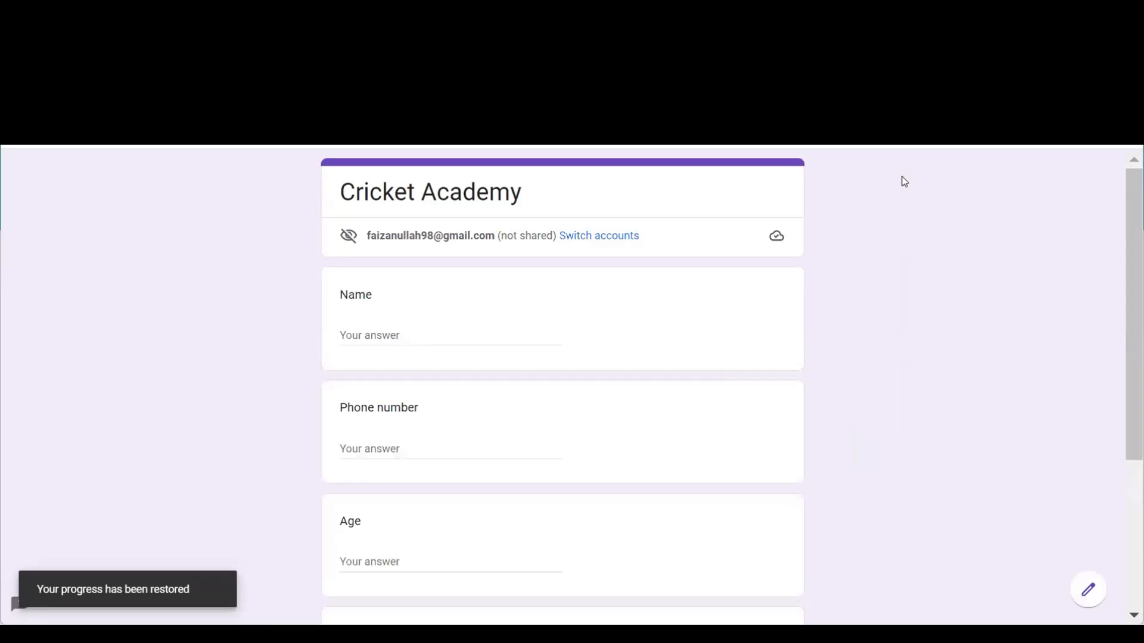
scroll(592, 344, "down", 4)
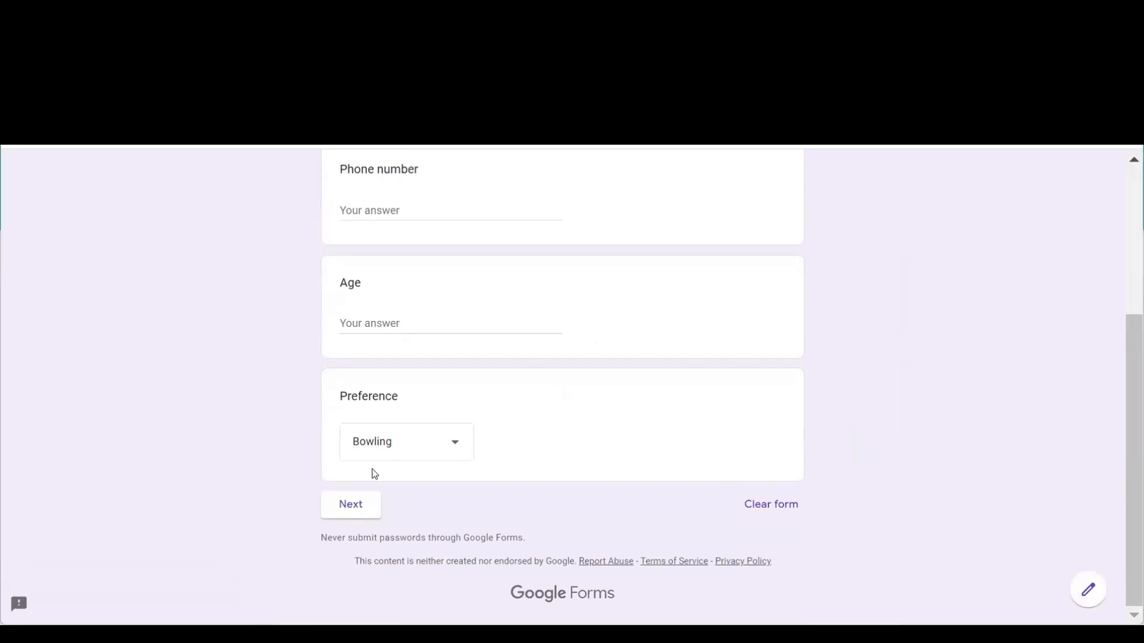
left_click(380, 506)
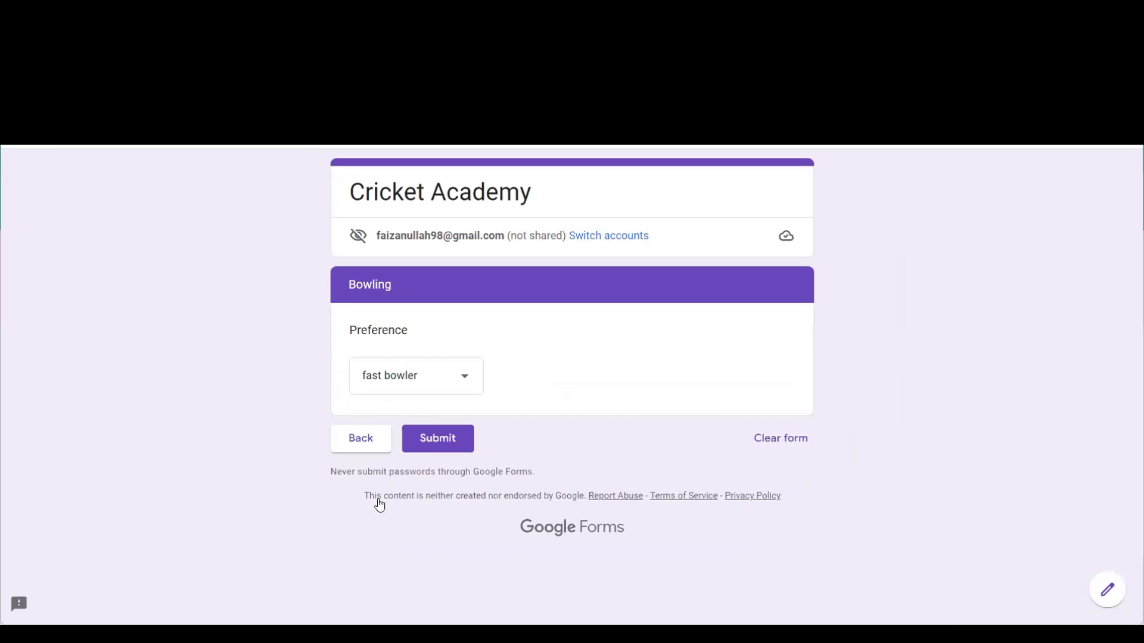
left_click(442, 440)
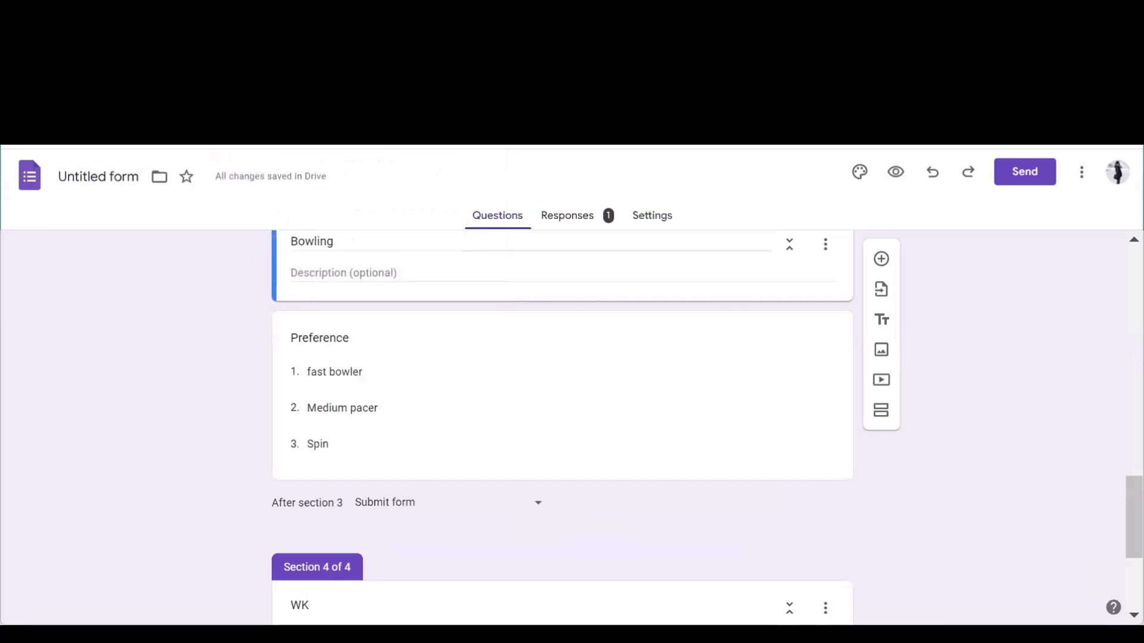
- Back in the form editor, make the Name question in section 1 required
scroll(504, 389, "up", 10)
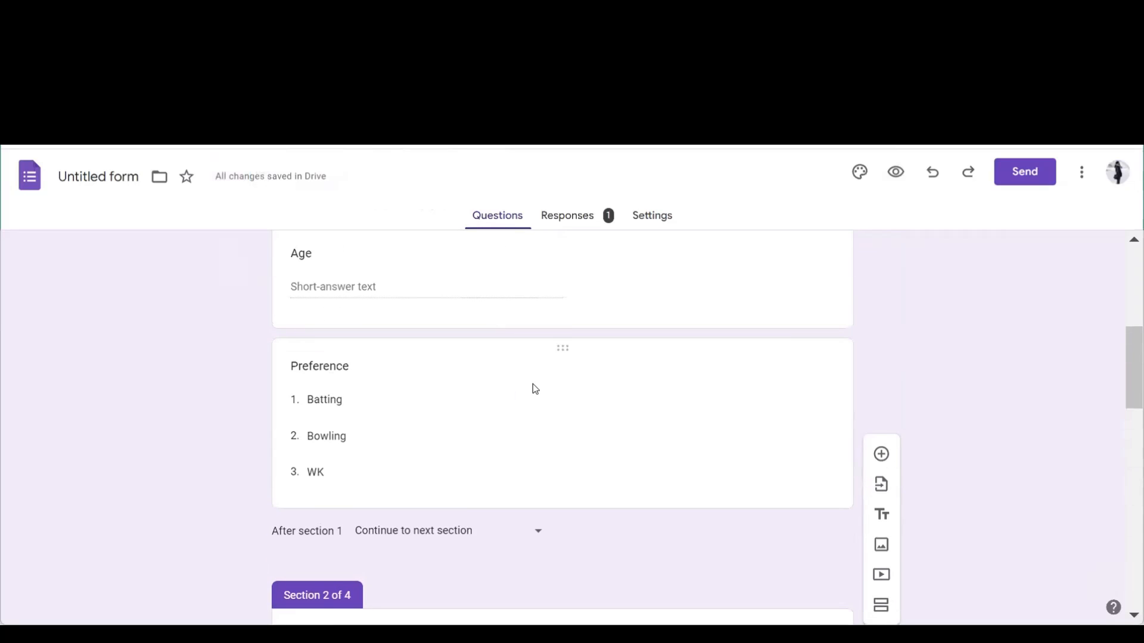
scroll(531, 388, "up", 6)
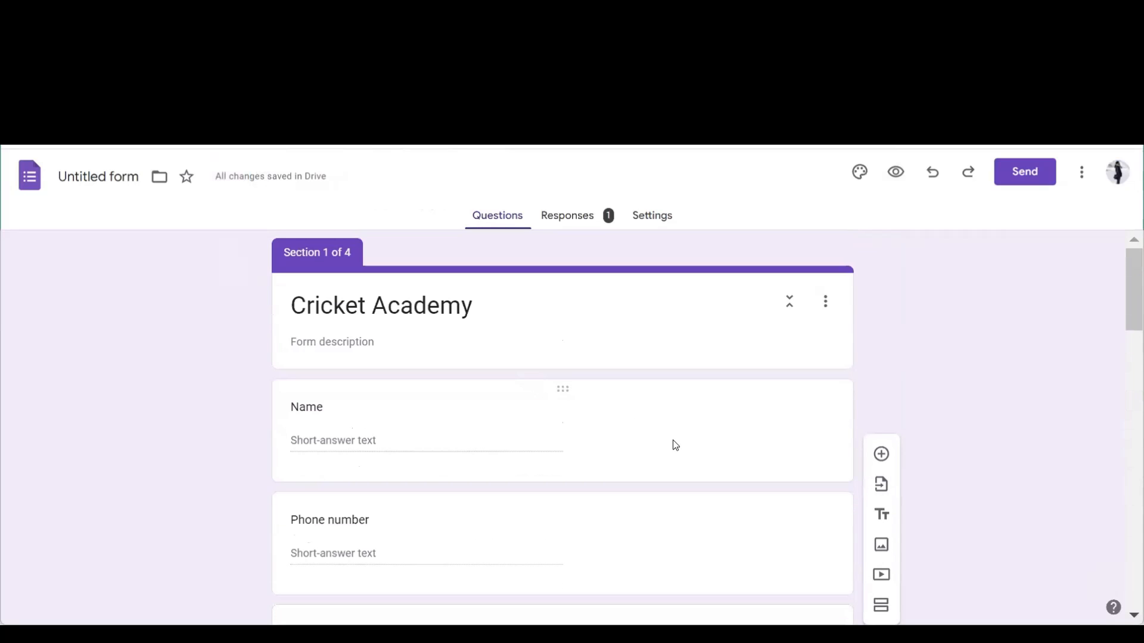
left_click(675, 446)
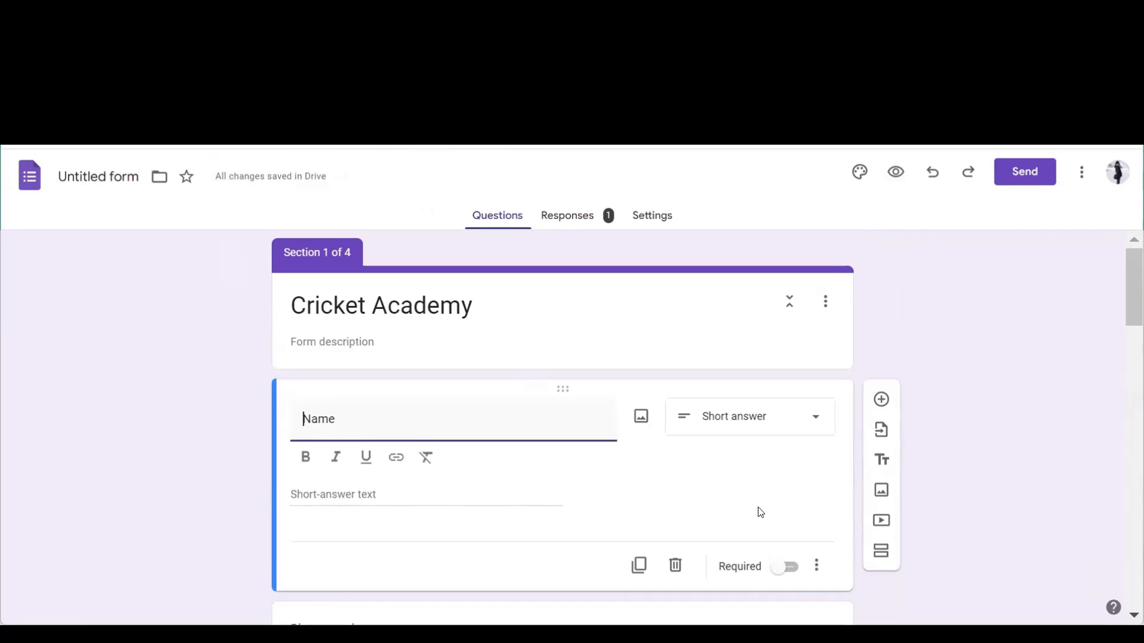
left_click(791, 578)
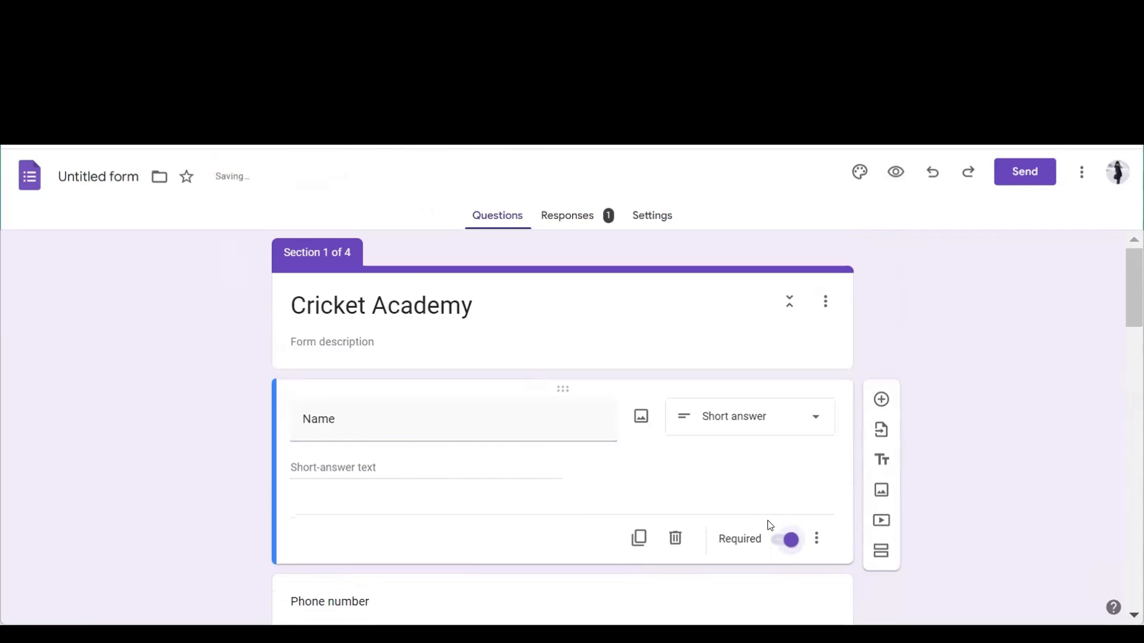
- Make the Phone number and Age questions in section 1 required
scroll(760, 511, "down", 3)
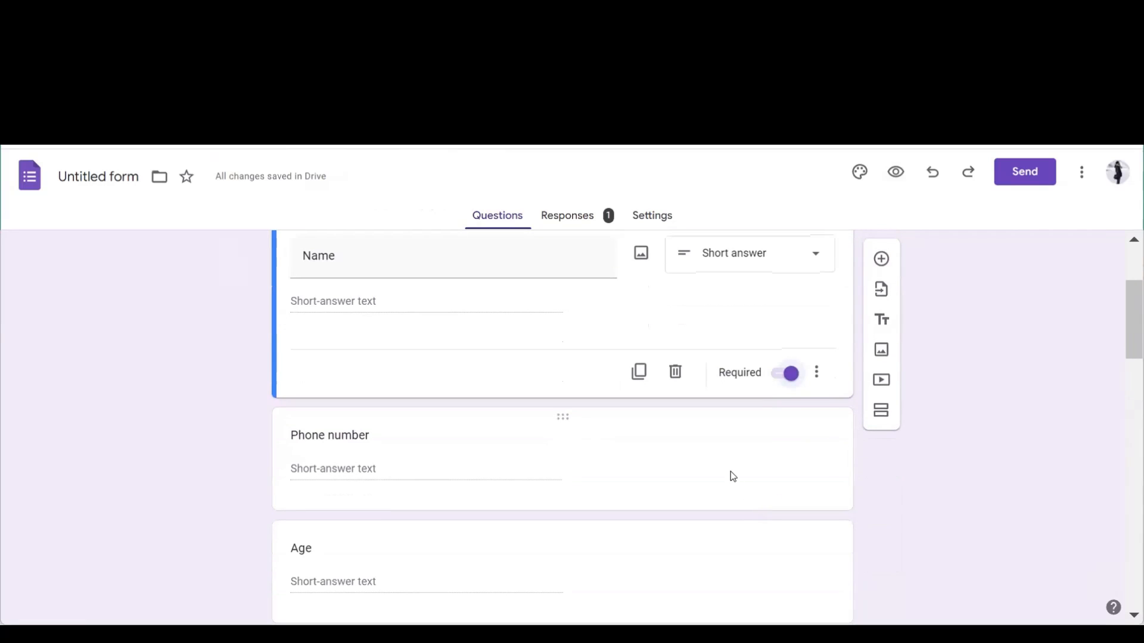
left_click(731, 471)
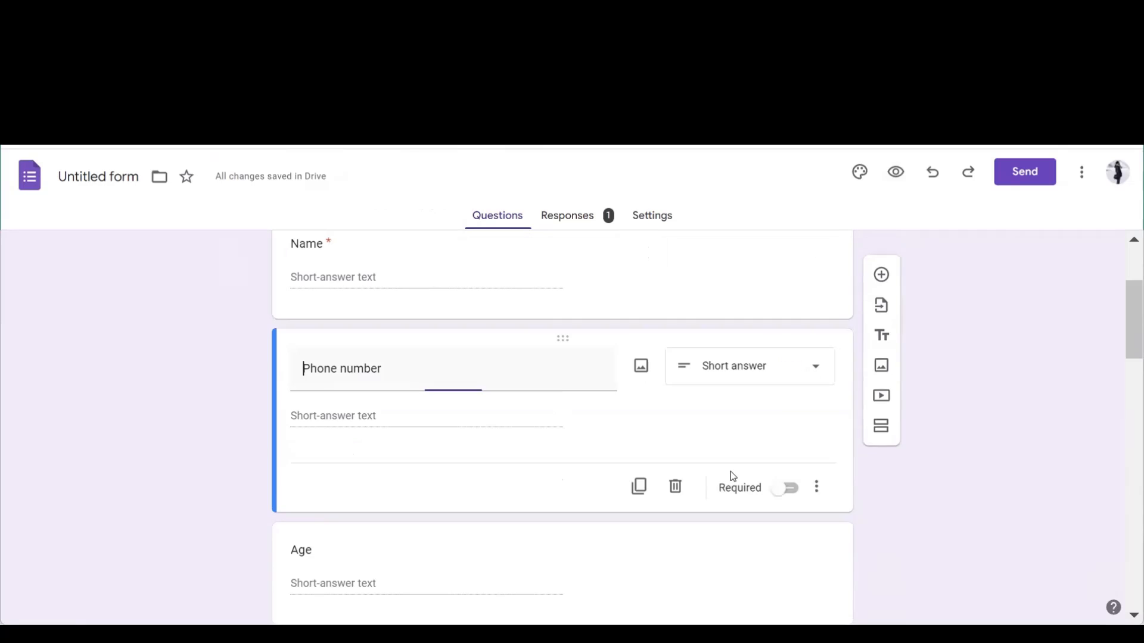
left_click(797, 522)
scroll(797, 521, "down", 2)
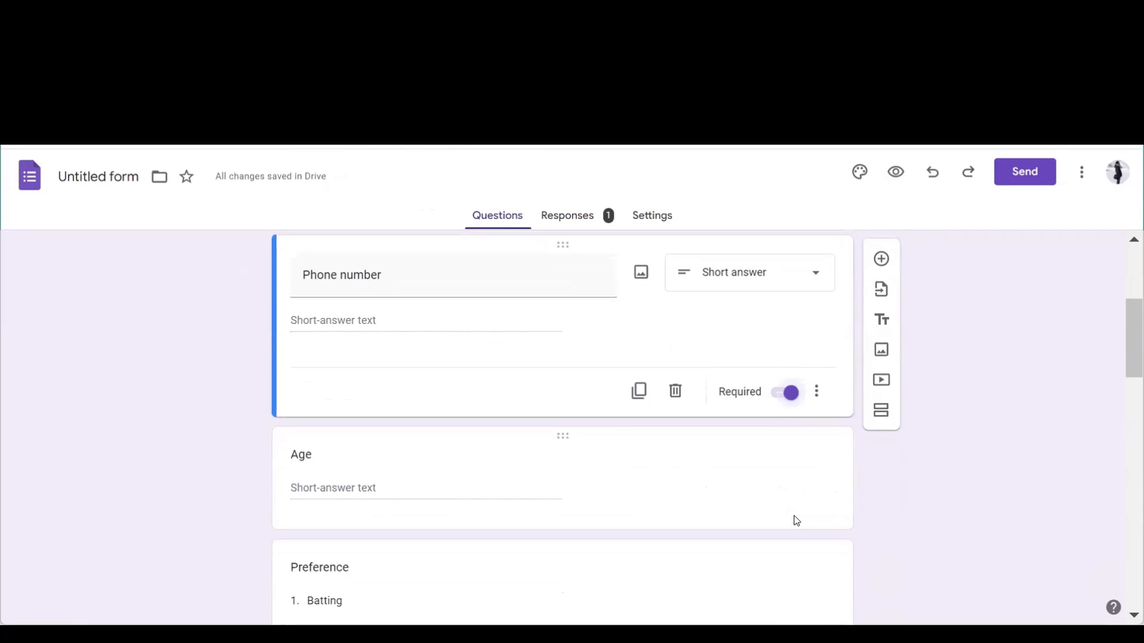
left_click(774, 497)
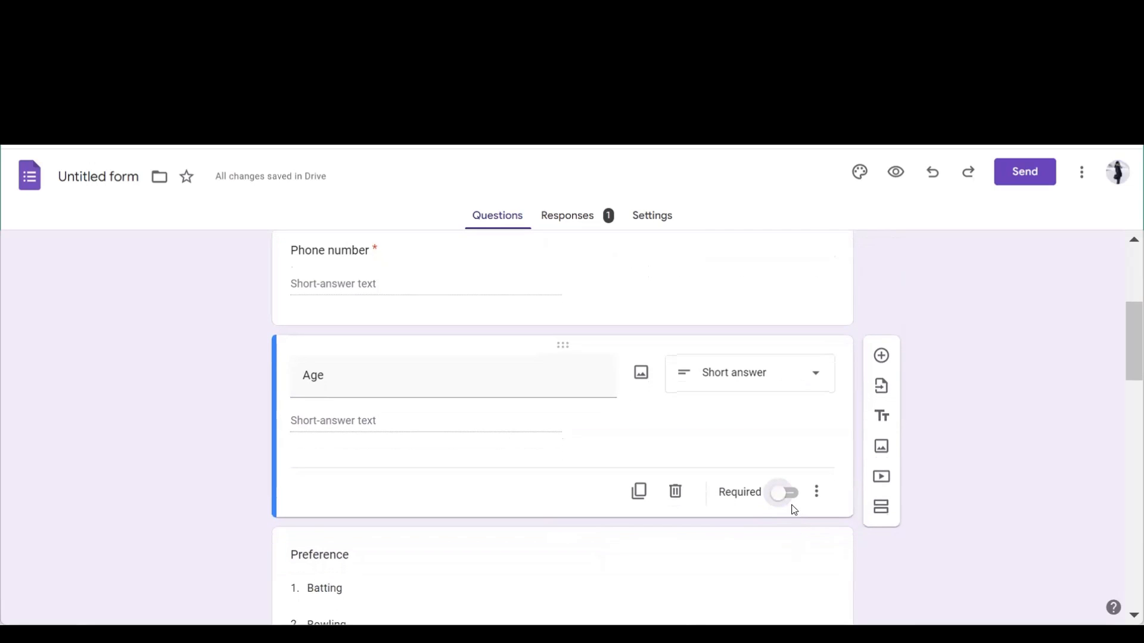
left_click(785, 494)
- Make the Batting Style question in the Batting section and the Preference question in the Bowling section required
scroll(792, 501, "down", 8)
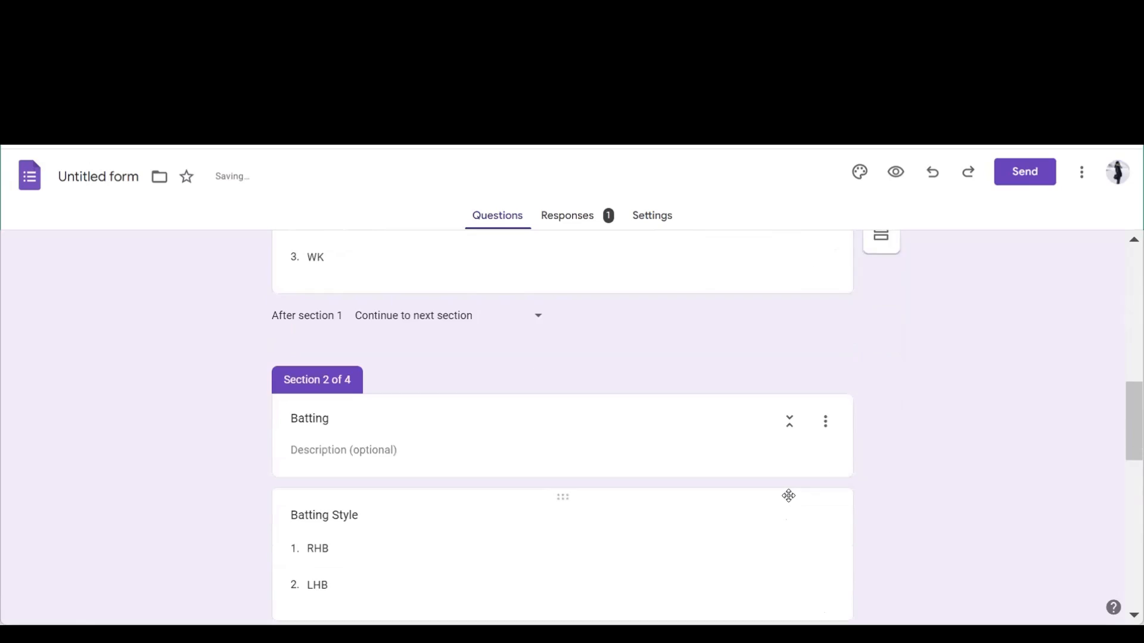
scroll(790, 499, "down", 1)
left_click(763, 437)
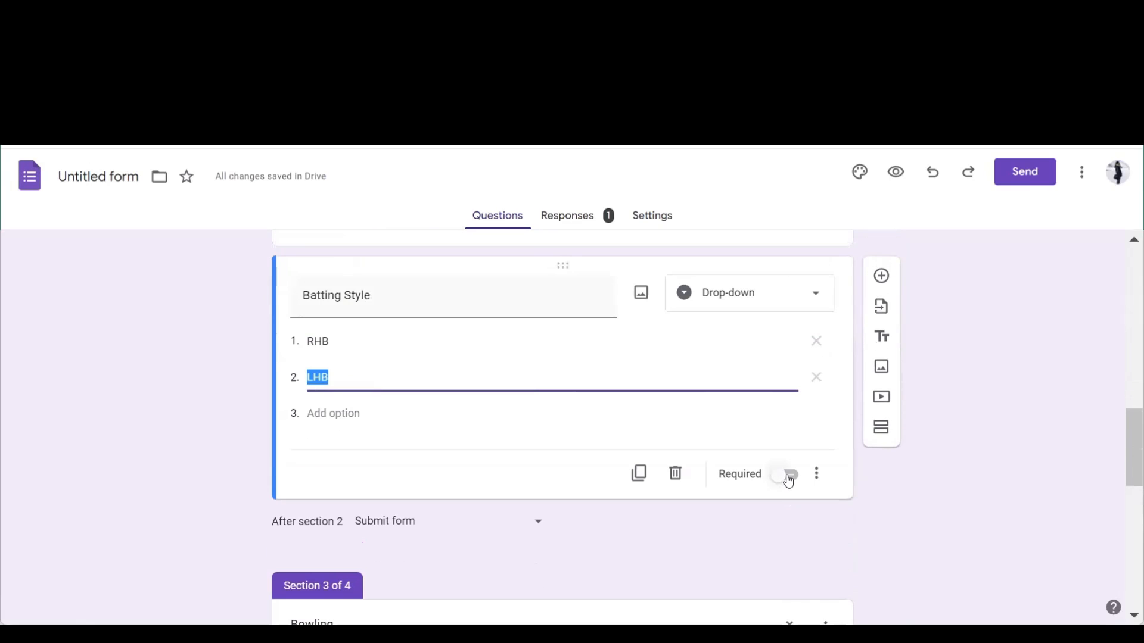
left_click(794, 485)
scroll(794, 486, "down", 3)
scroll(748, 481, "down", 3)
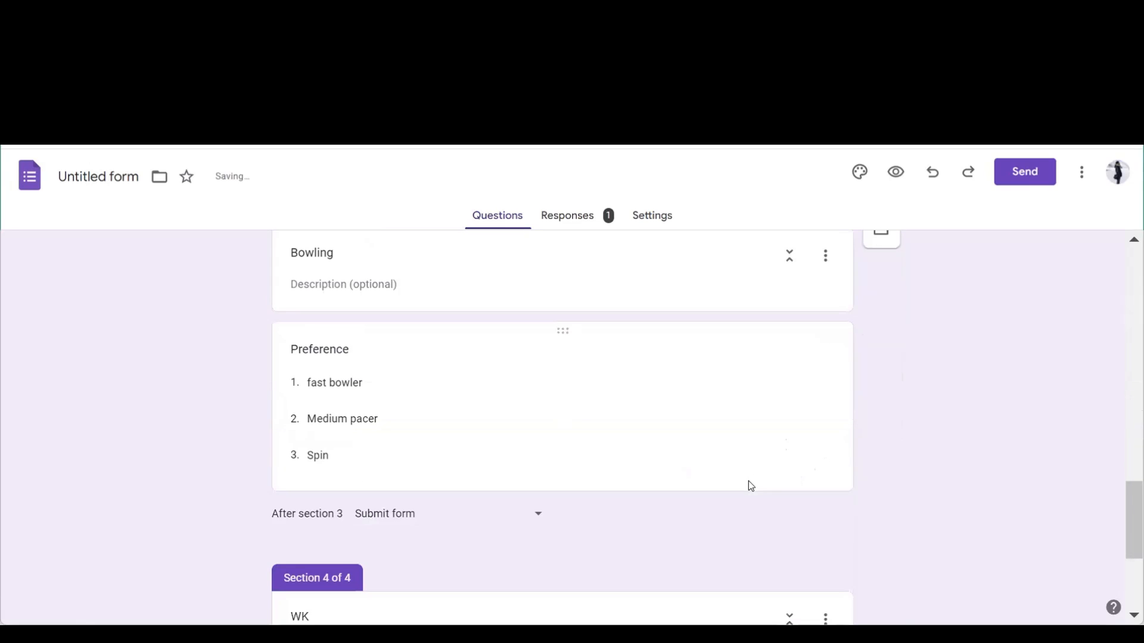
left_click(748, 445)
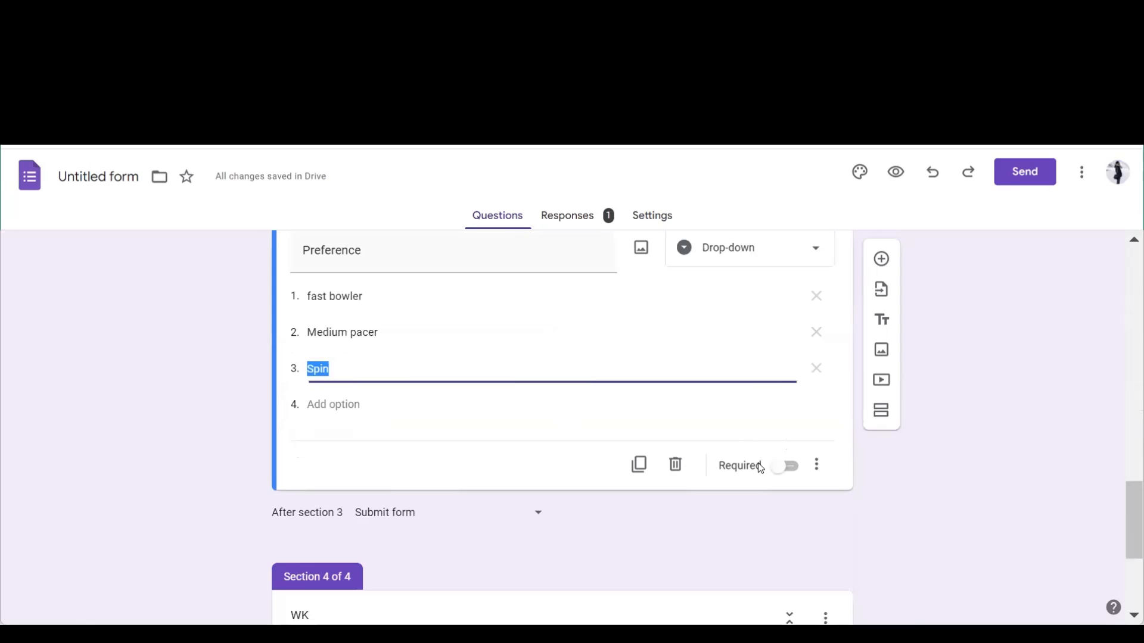
left_click(789, 482)
- Make the "Do you have gloves?" question in the WK section required
scroll(789, 486, "down", 4)
left_click(783, 500)
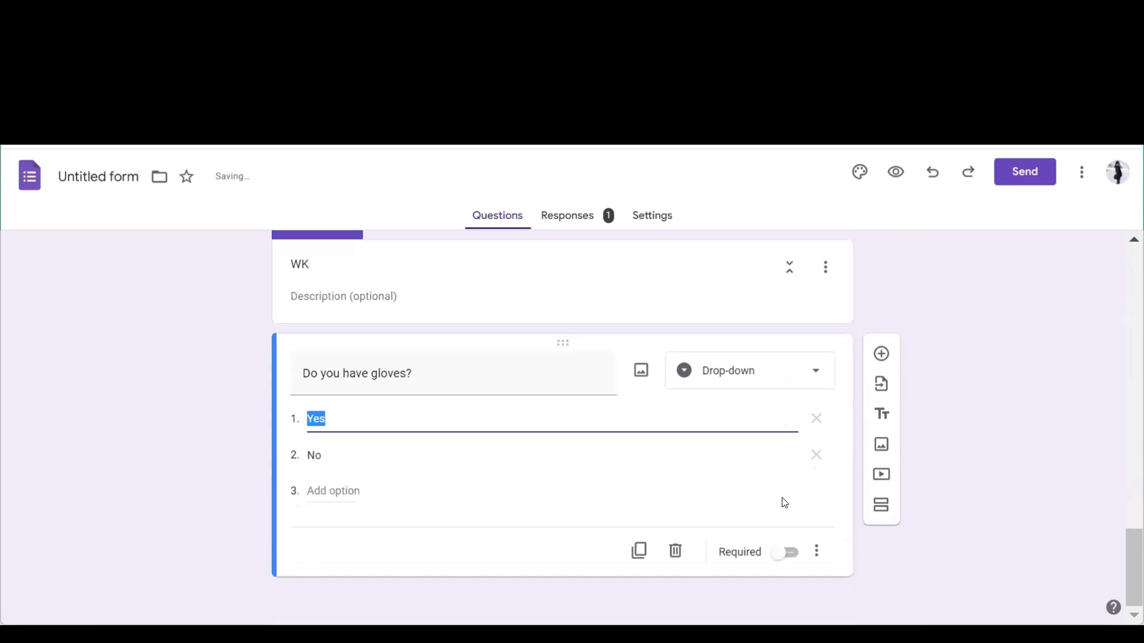
left_click(795, 556)
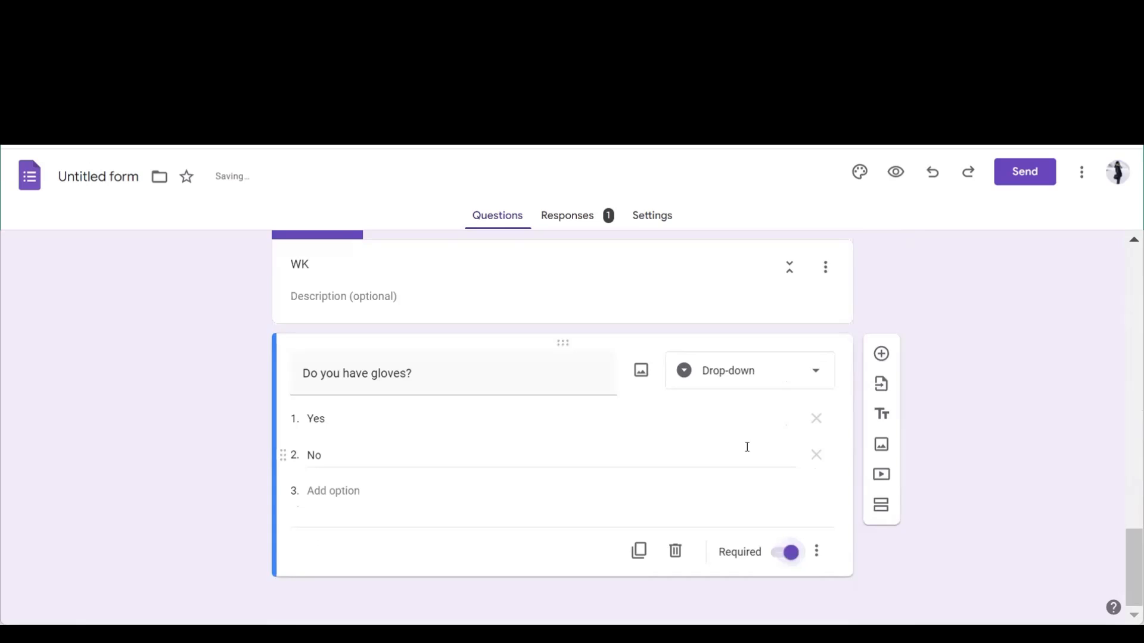
- Open the form's responses and link them to a new spreadsheet named Untitled form (Responses)
scroll(747, 447, "up", 15)
scroll(748, 451, "up", 7)
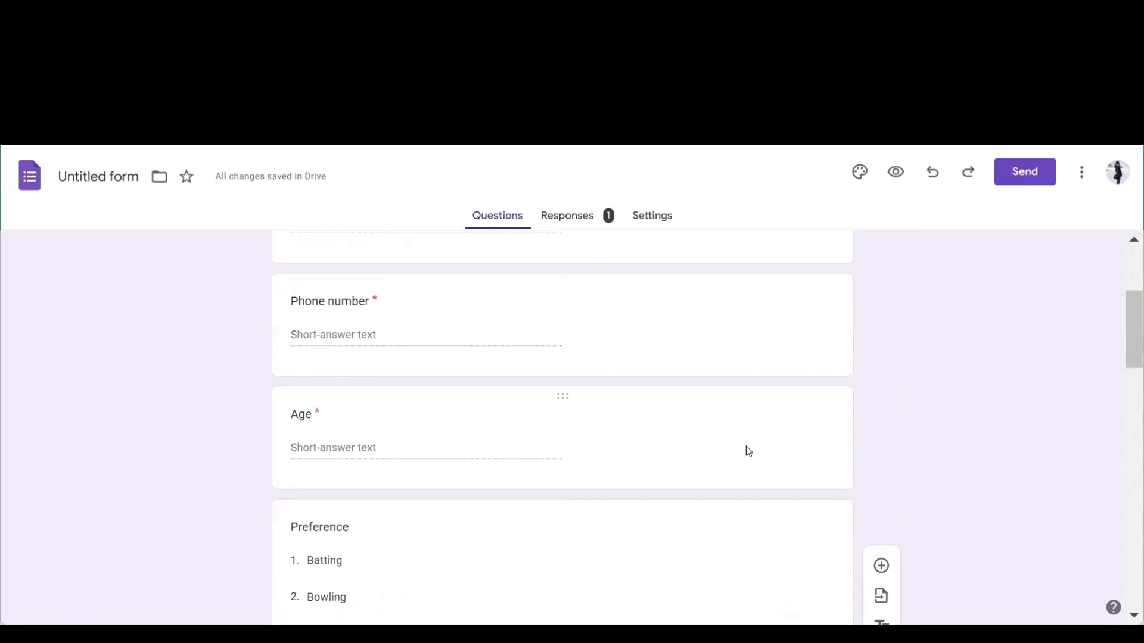
left_click(563, 219)
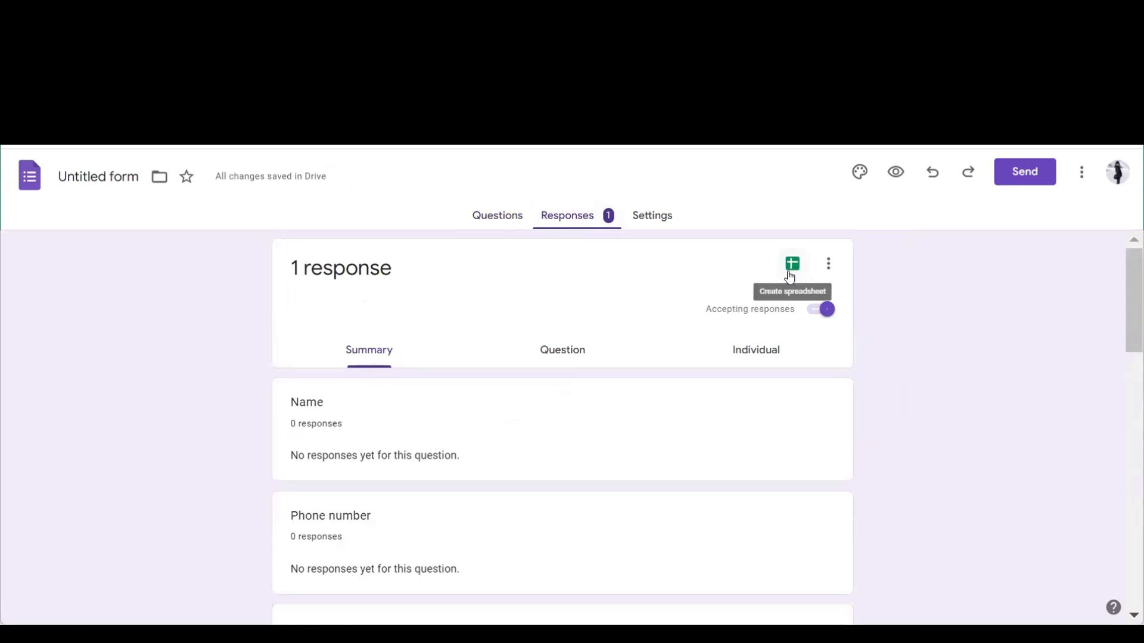
left_click(789, 272)
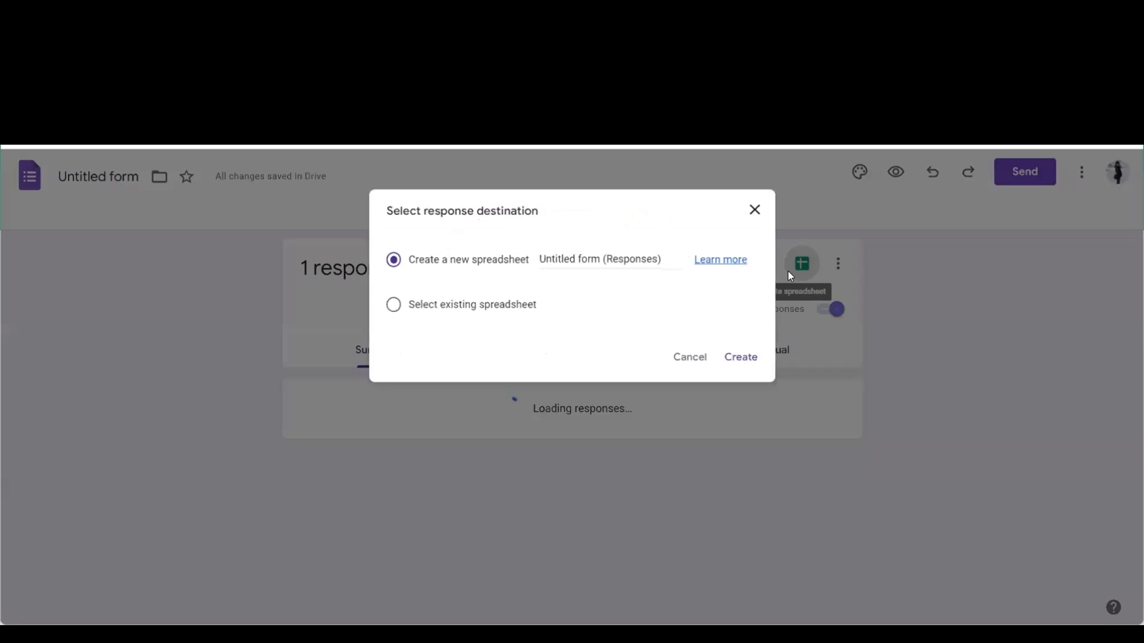
left_click(755, 361)
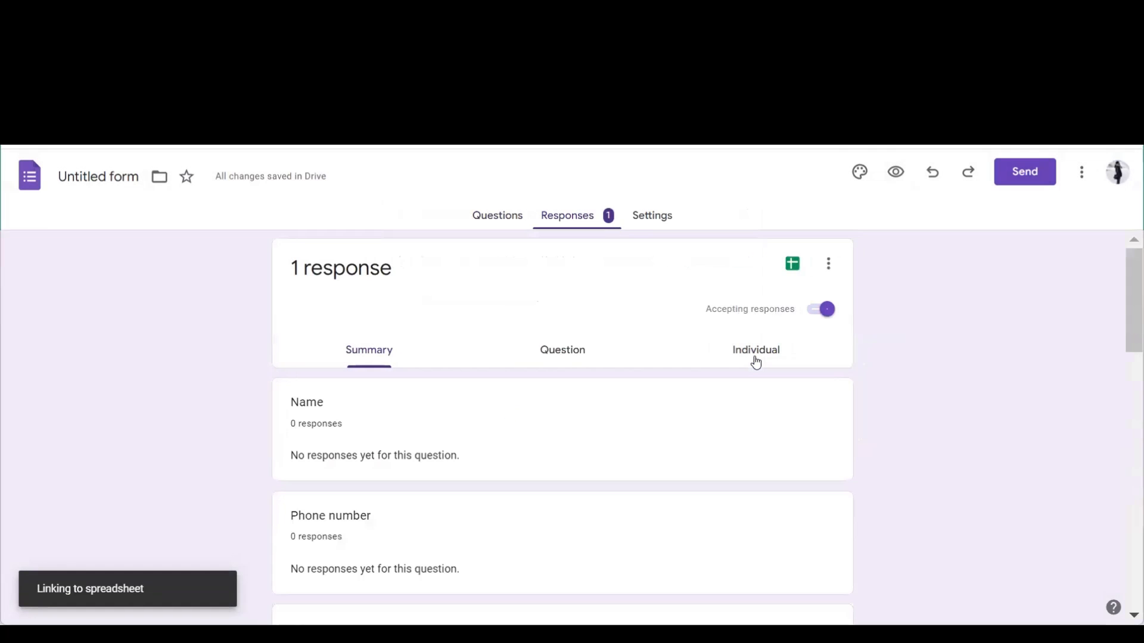